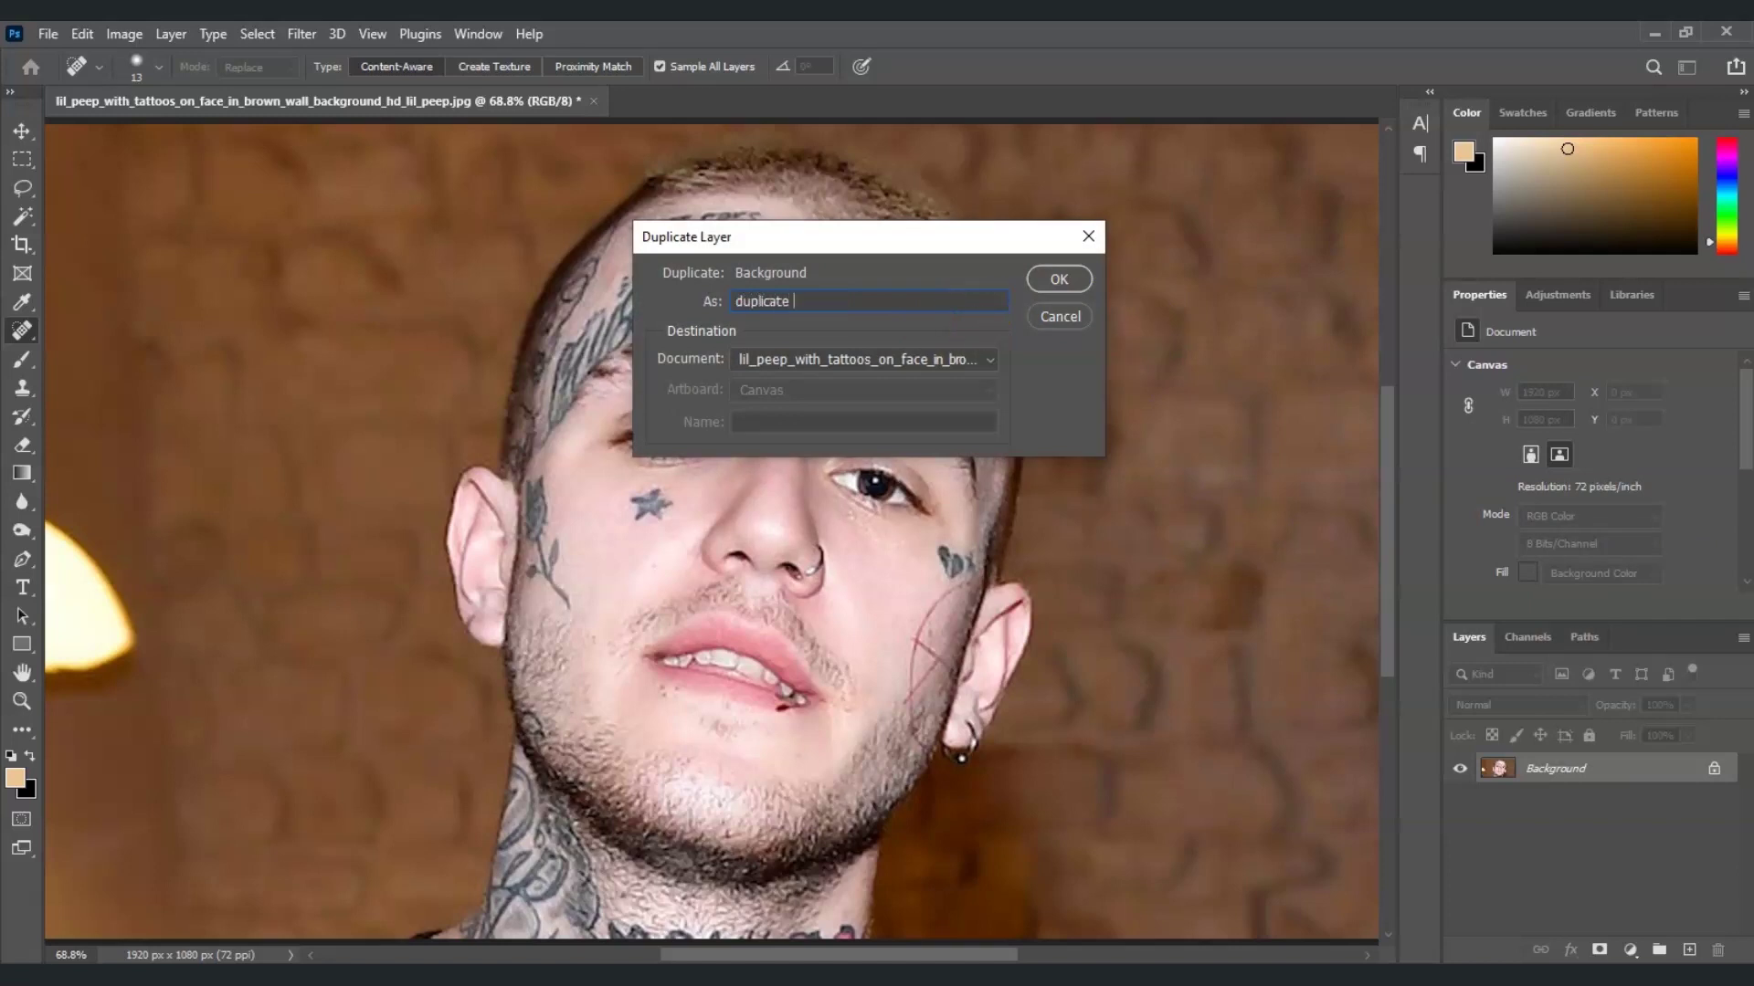
Duplicate the Background layer under the name "duplicate layer".
type("cate layer")
key("Return")
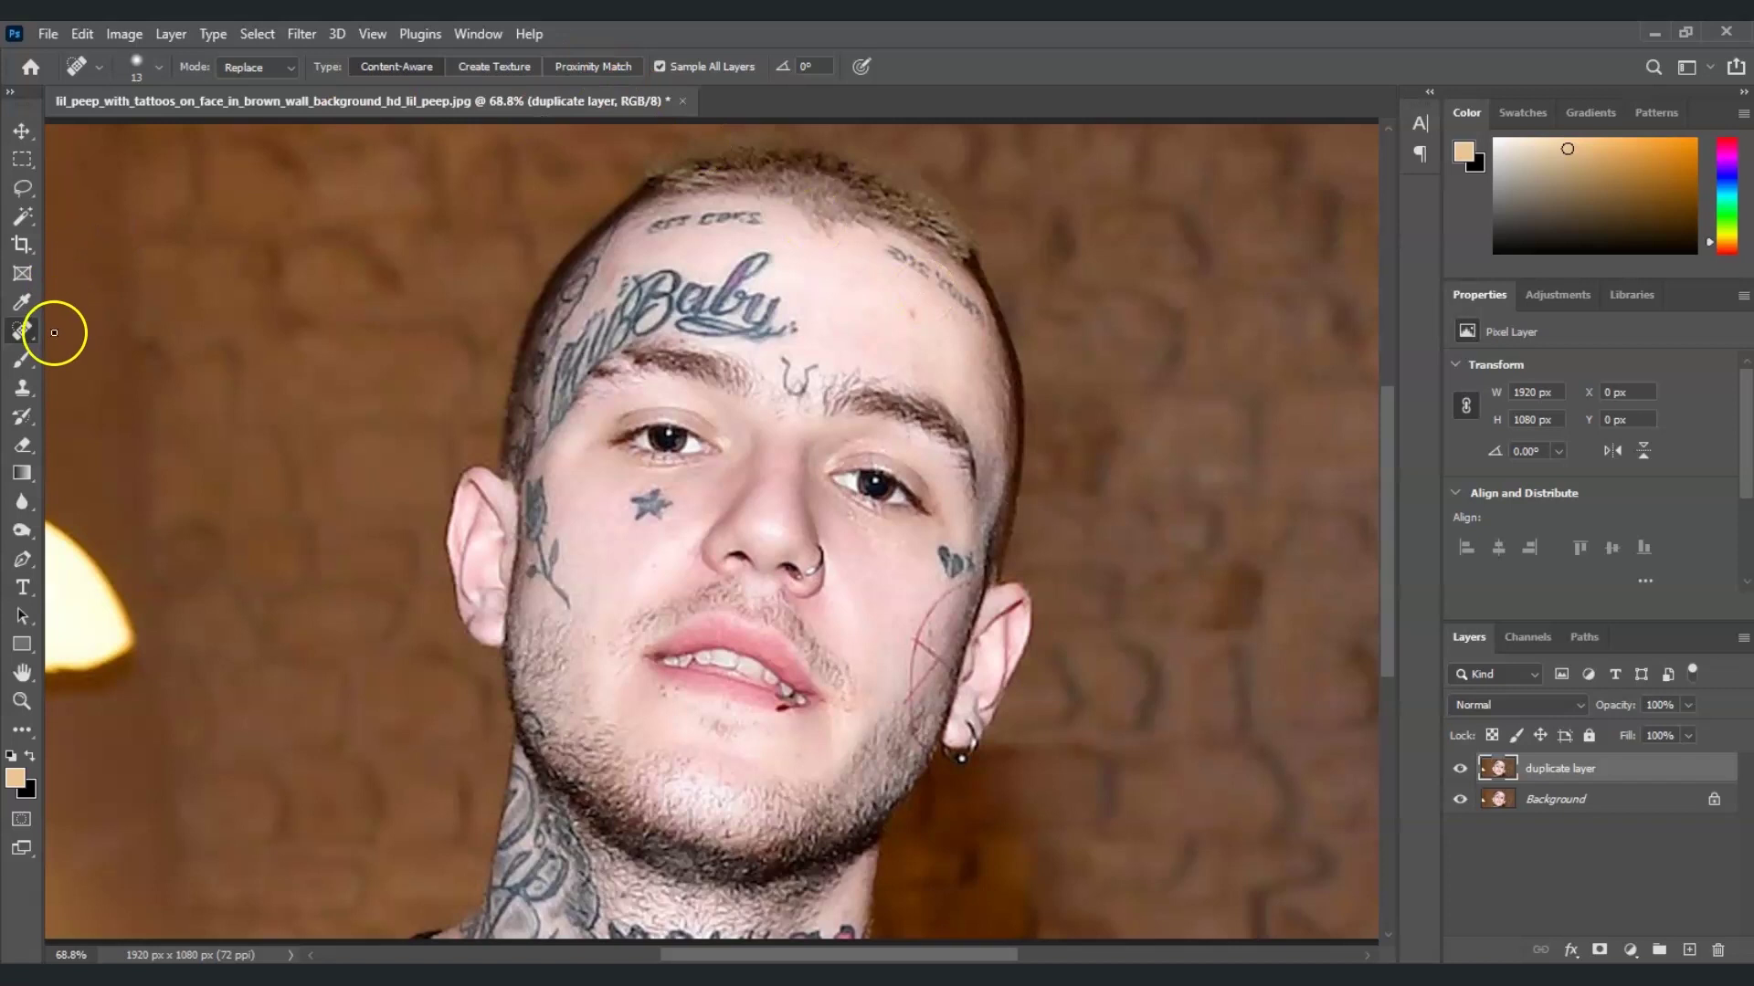
Remove the small lettering tattoo below the hairline on the forehead's left side with a 13 px Spot Healing Brush.
right_click(24, 331)
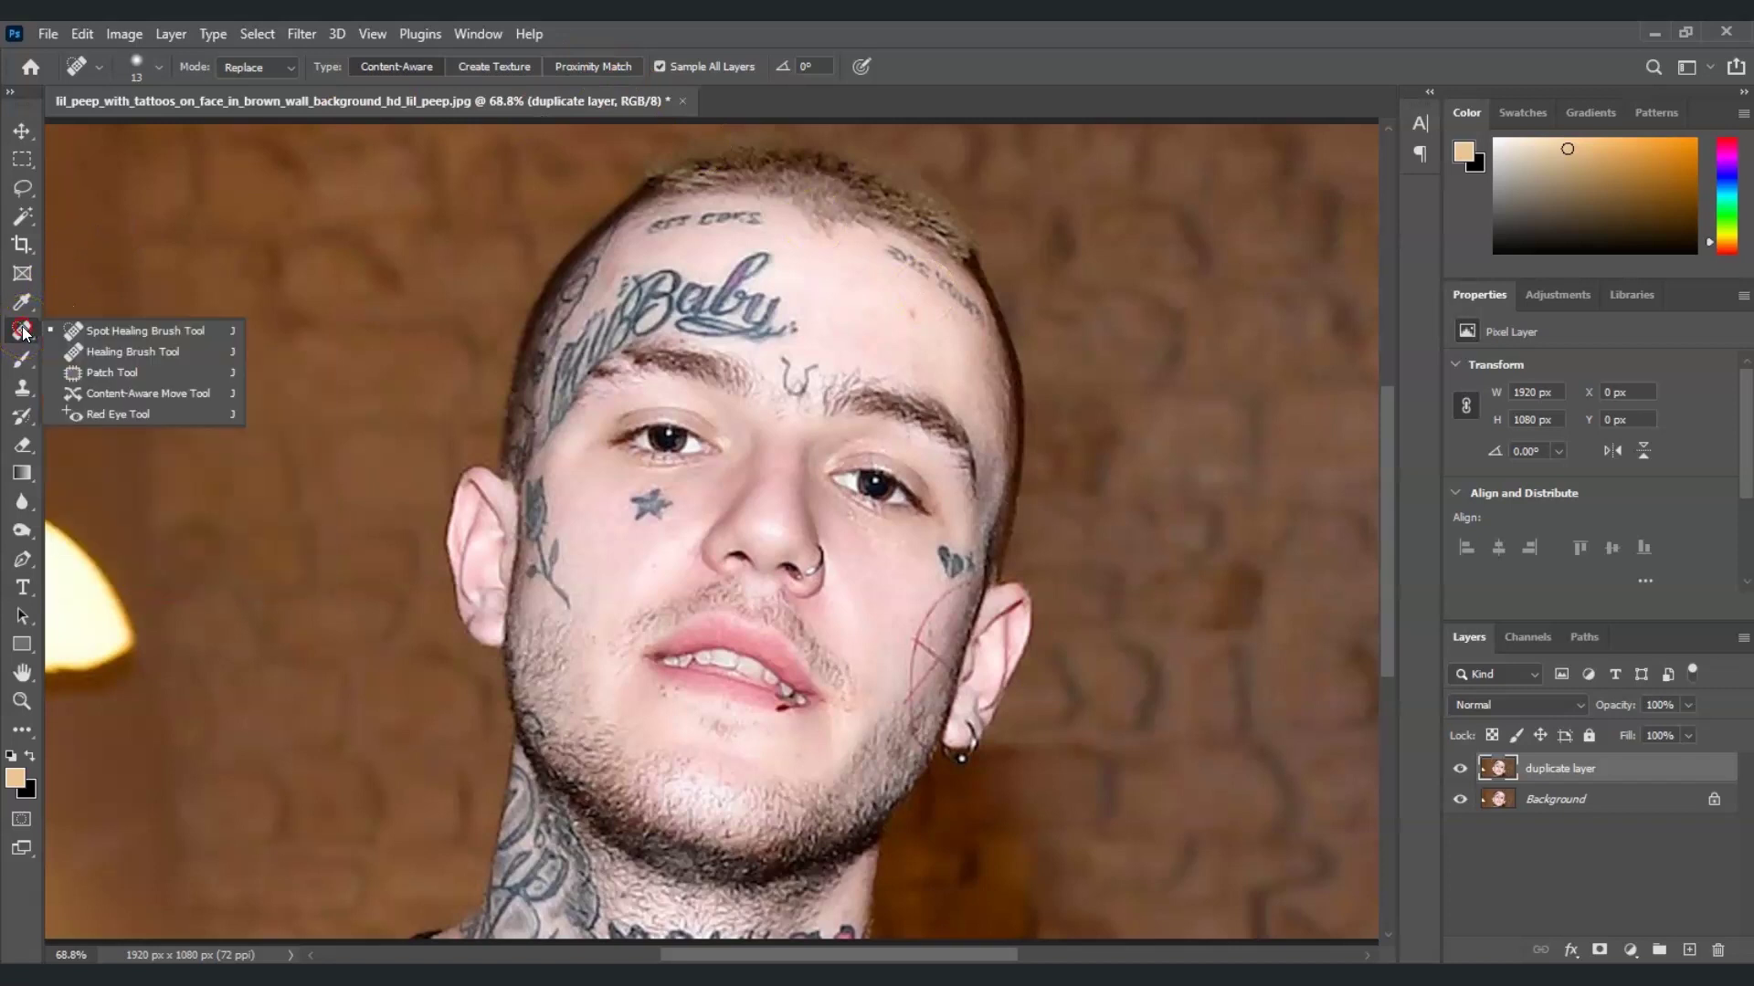
left_click(113, 337)
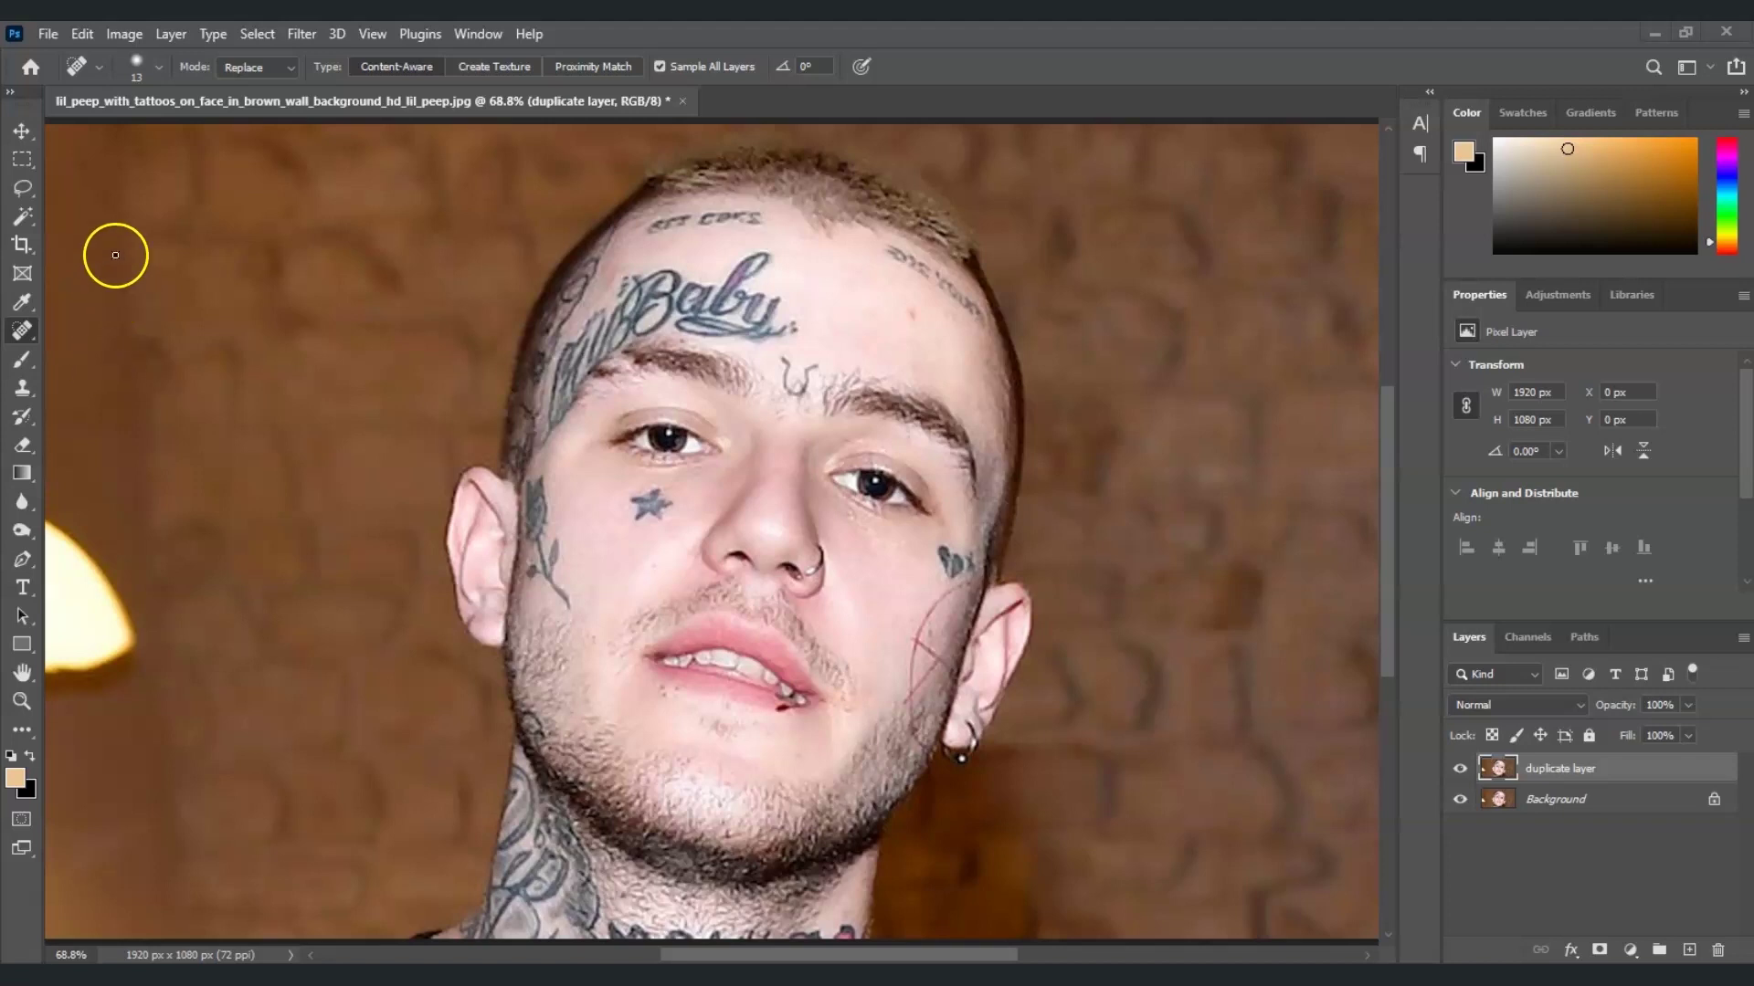
left_click(158, 69)
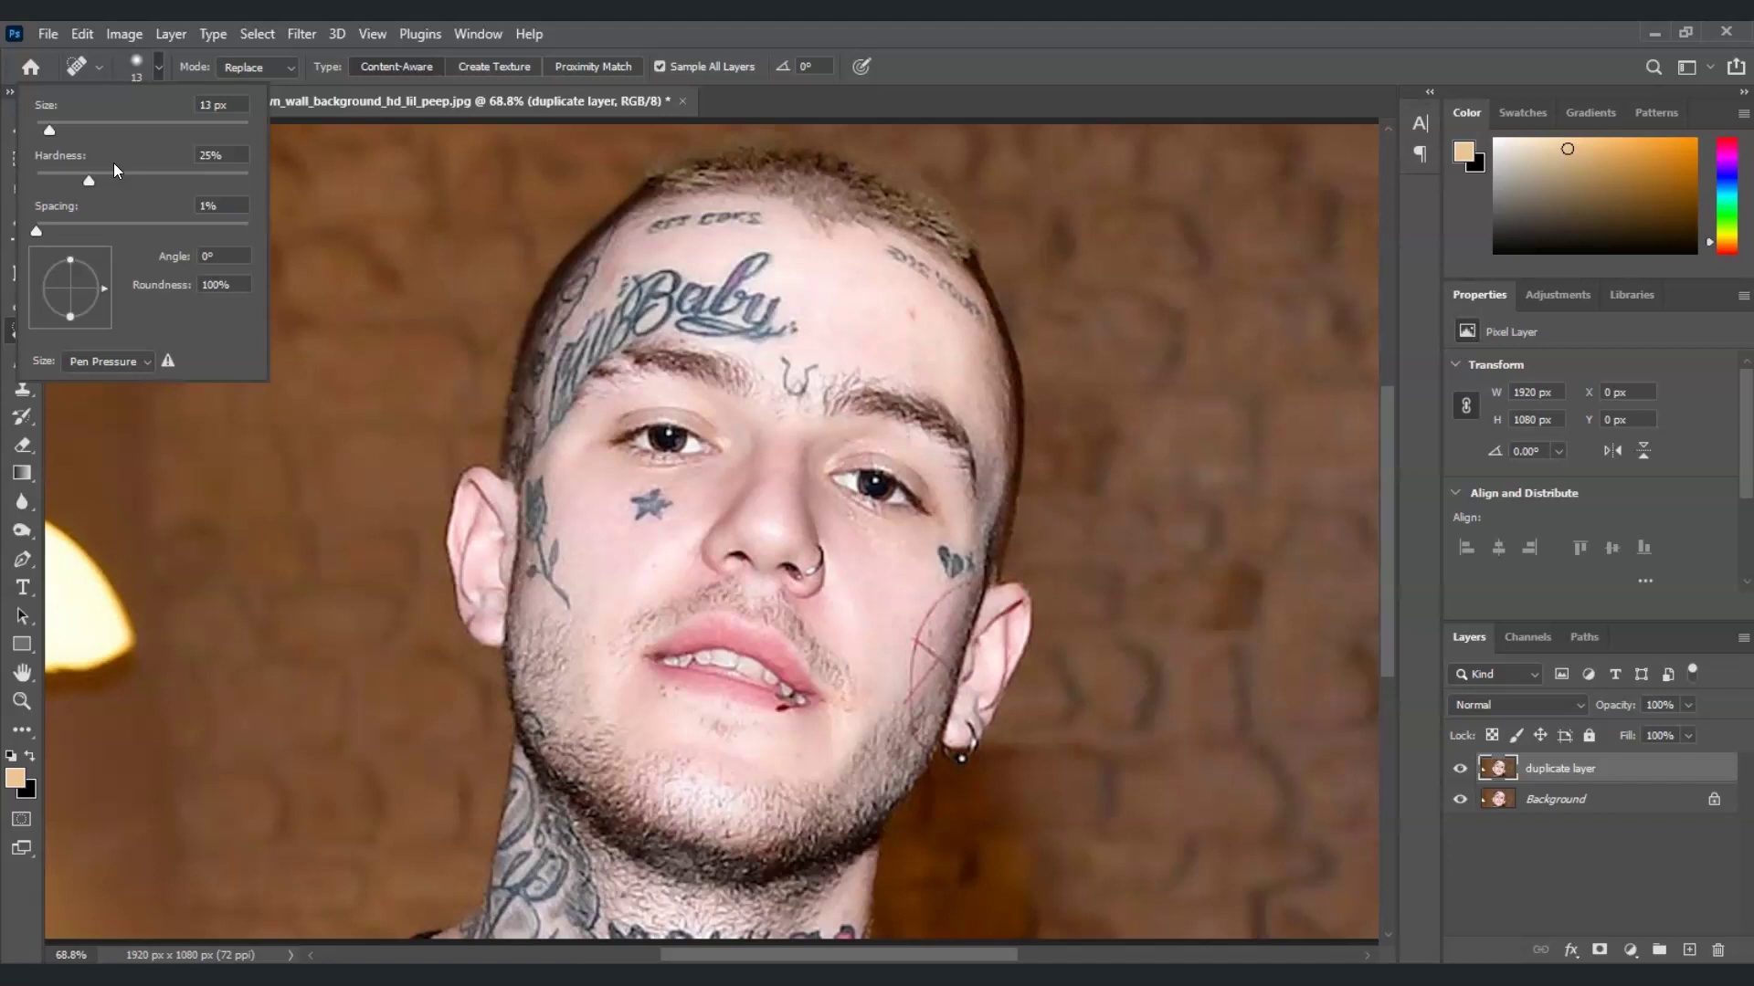
left_click(88, 180)
left_click_drag(49, 130, 53, 130)
left_click(756, 216)
left_click(750, 226)
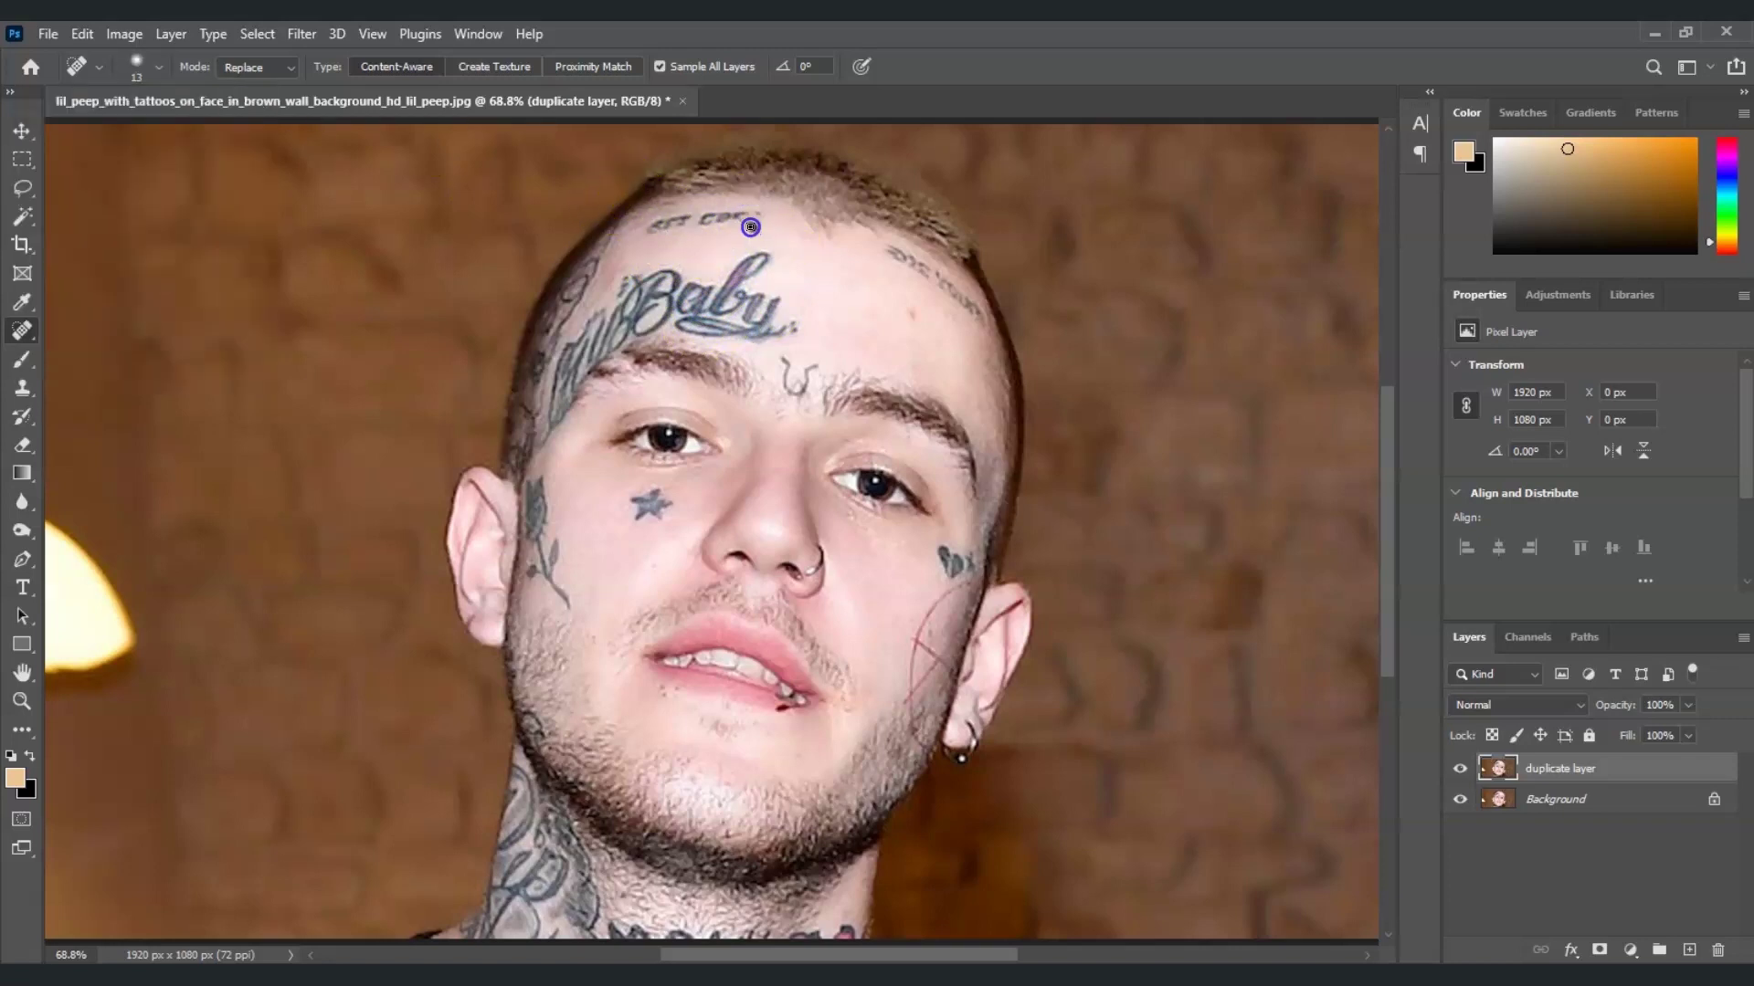
mouse_move(758, 215)
left_mouse_down()
mouse_move(650, 233)
mouse_move(703, 217)
mouse_move(840, 291)
mouse_move(658, 234)
left_mouse_up()
Heal away the small lettering tattoo on the right side of the forehead.
left_click_drag(895, 260, 894, 257)
left_click_drag(897, 263, 951, 287)
left_click_drag(936, 277, 956, 286)
left_click(957, 294)
left_click_drag(940, 287, 926, 279)
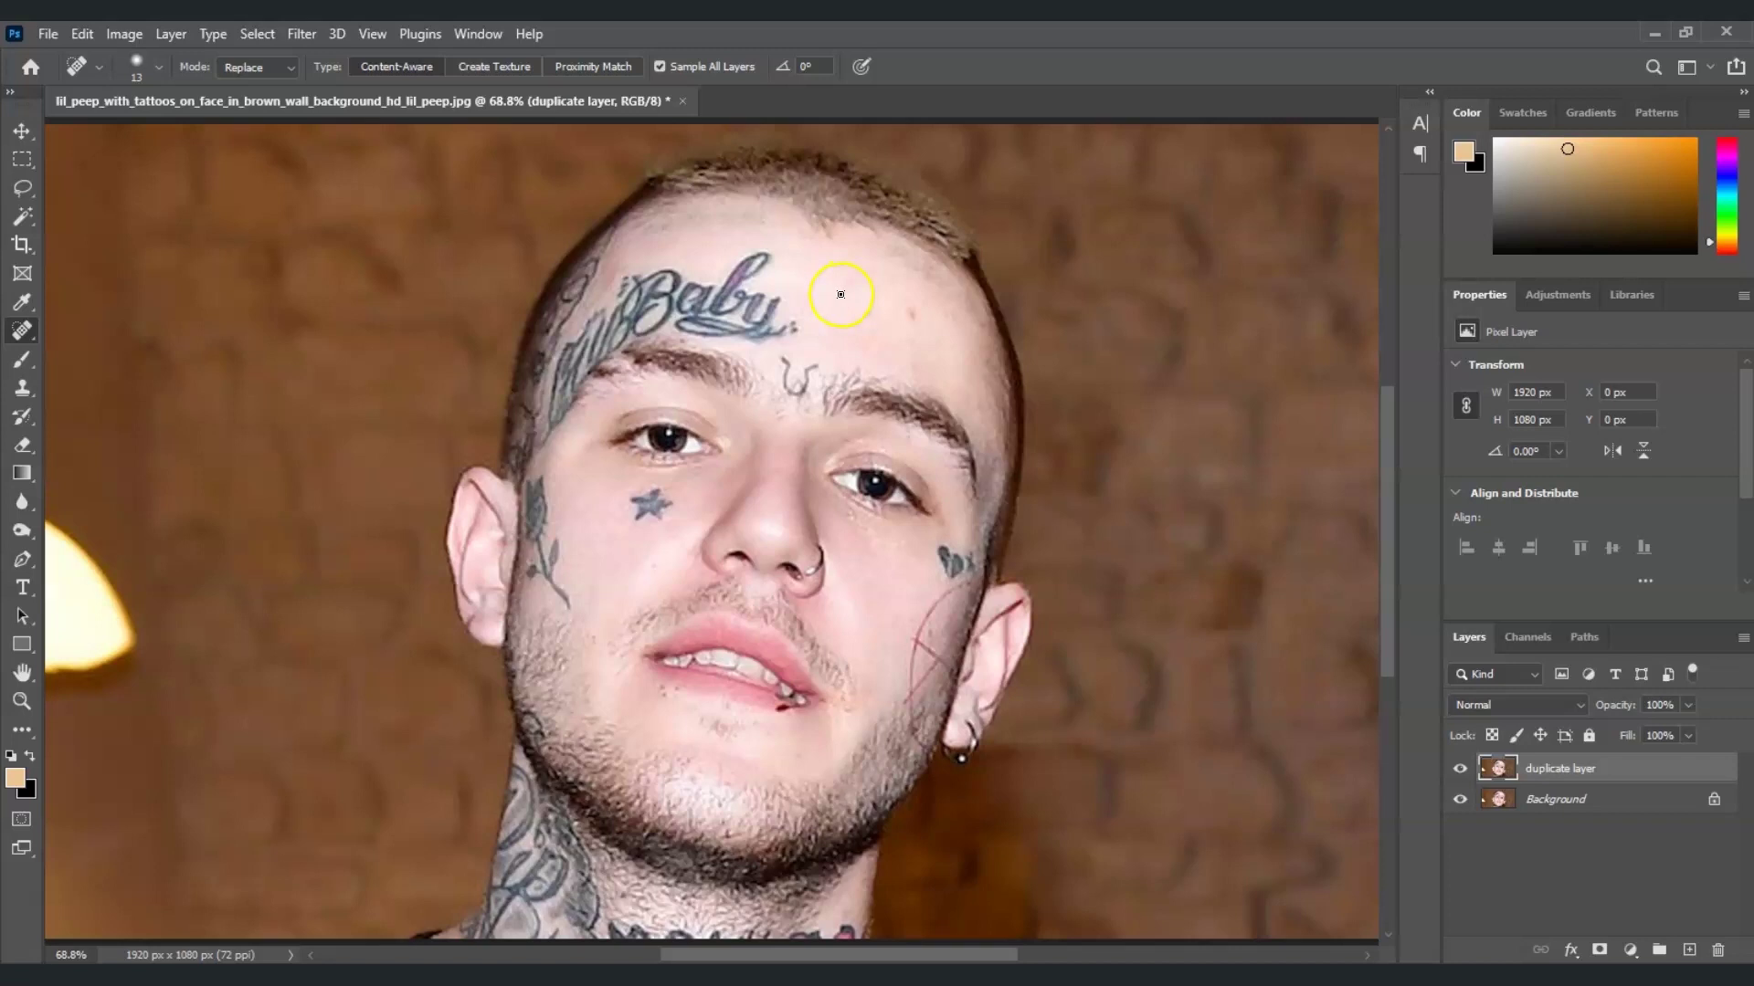
left_click_drag(770, 283, 743, 289)
key("ctrl+z")
key("ctrl+z")
Enlarge the healing brush to 91 px and remove the "Baby" lettering tattoo from the forehead.
left_click(157, 68)
left_click_drag(54, 125, 133, 130)
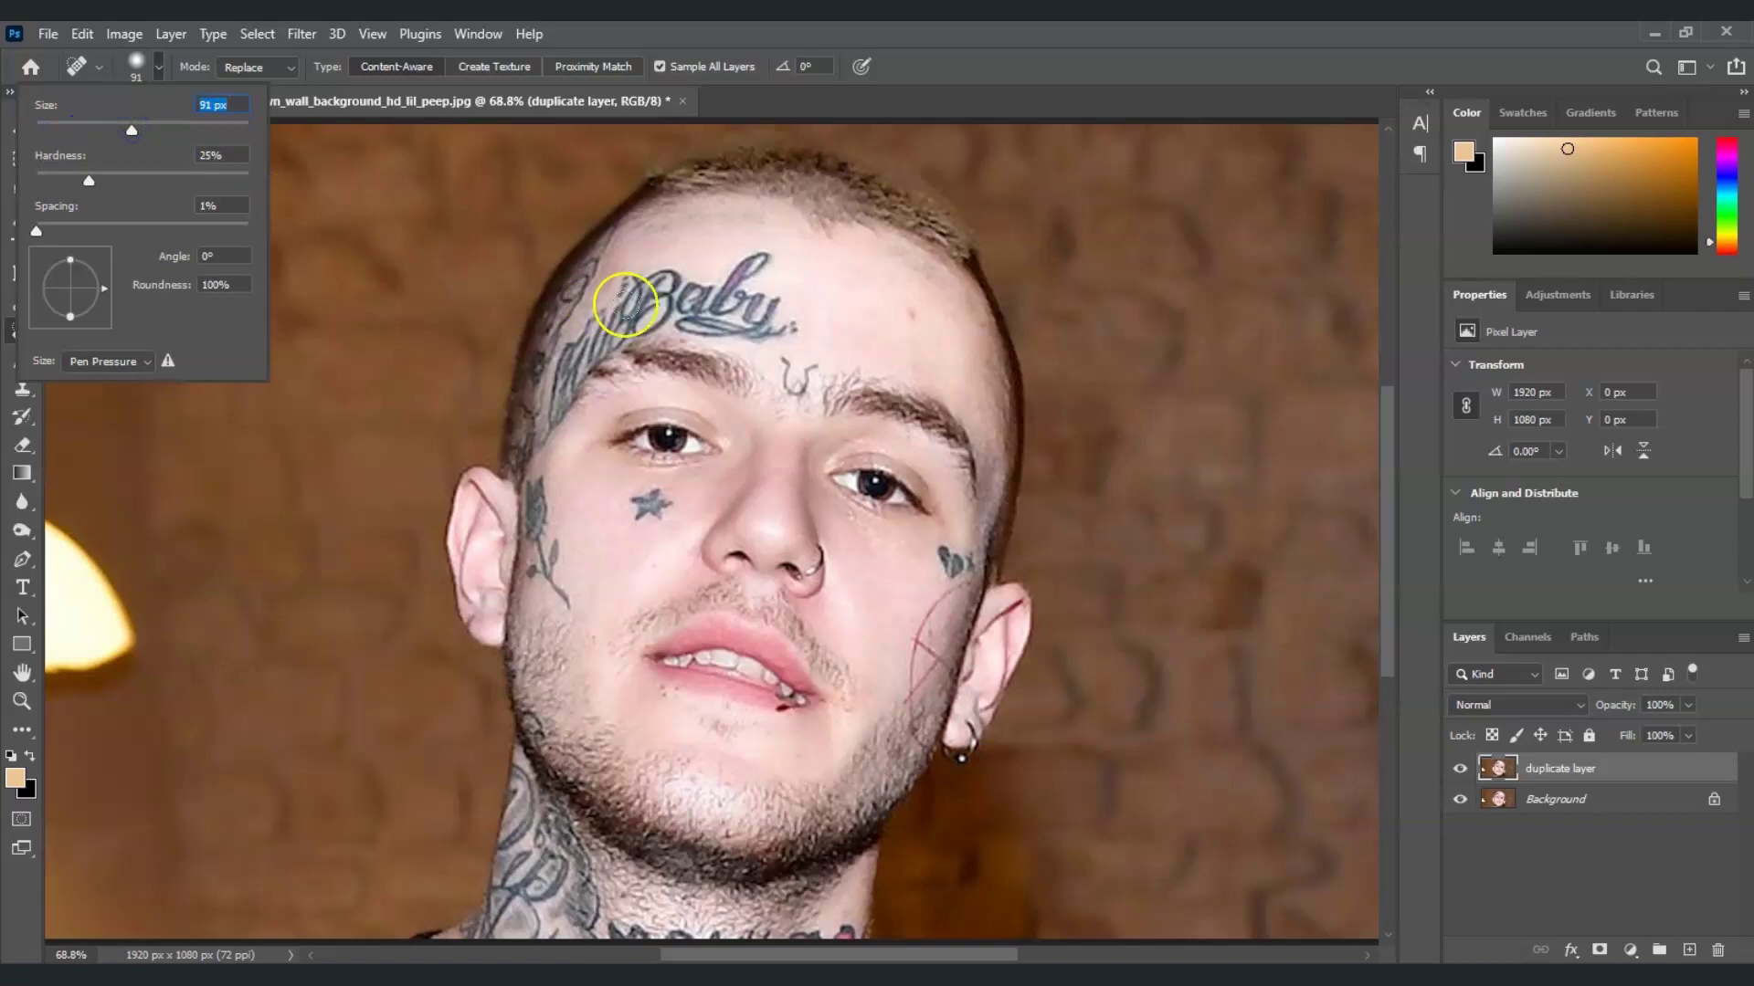
mouse_move(671, 313)
left_mouse_down()
mouse_move(753, 262)
mouse_move(741, 270)
mouse_move(791, 324)
mouse_move(717, 294)
left_mouse_up()
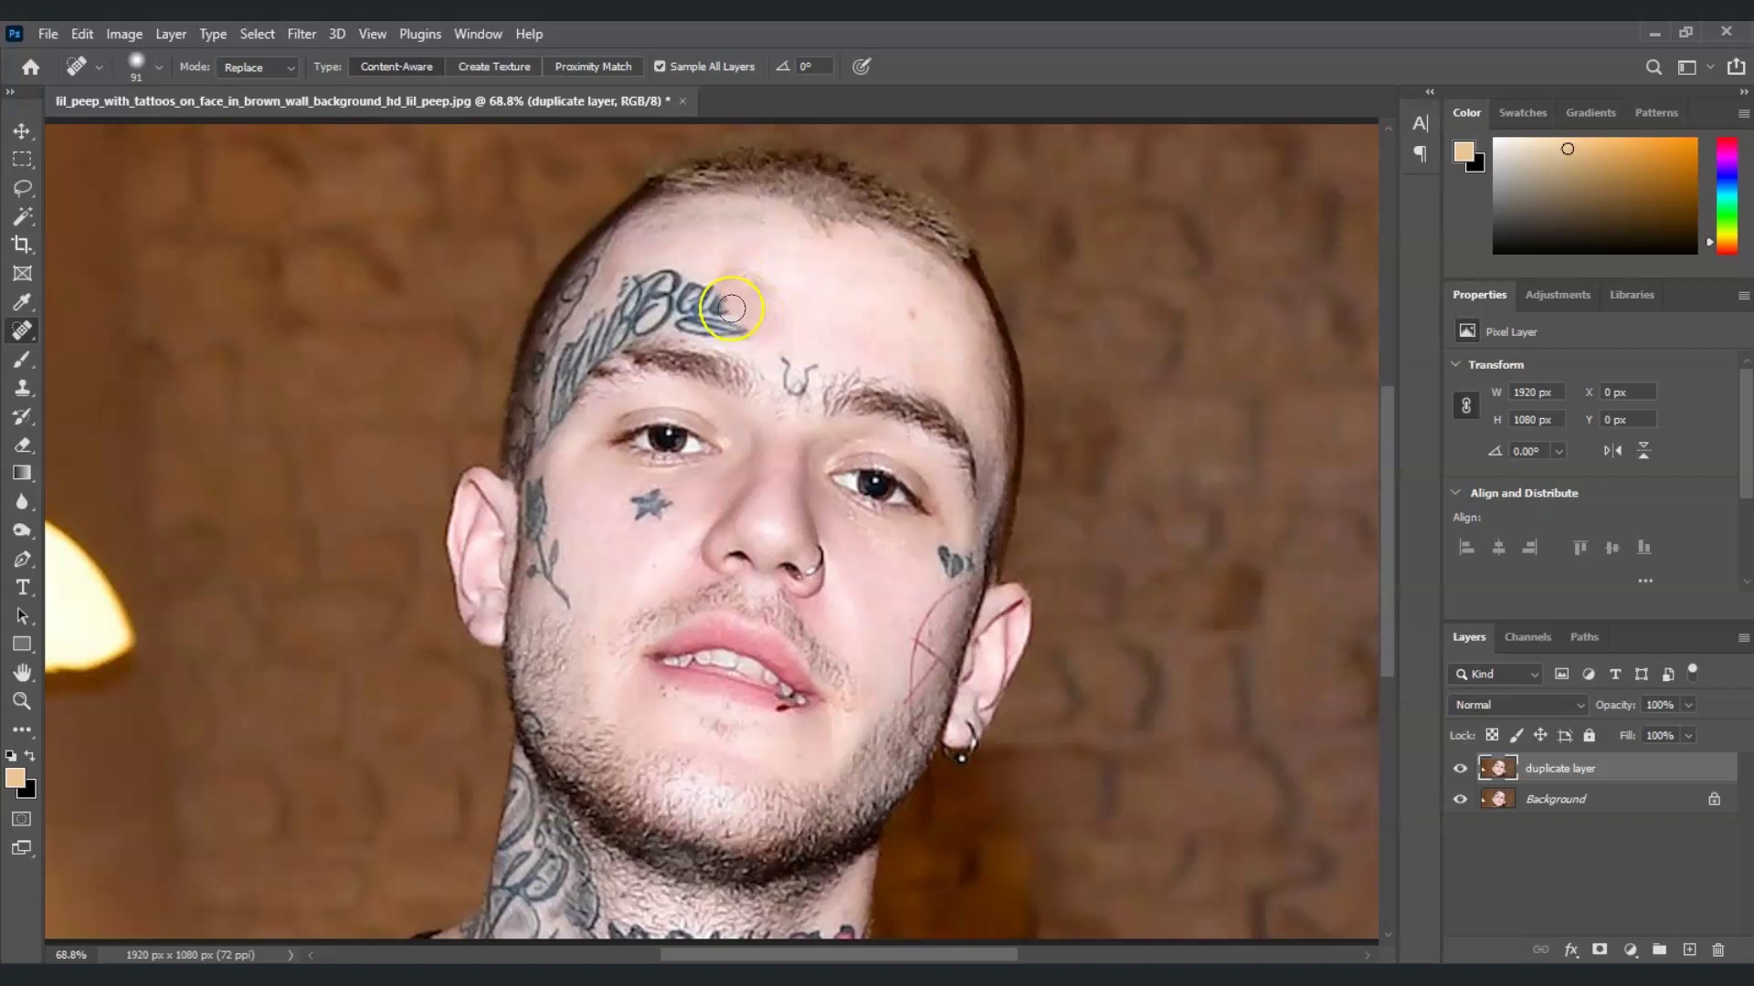
mouse_move(756, 295)
left_mouse_down()
mouse_move(735, 316)
mouse_move(697, 300)
left_mouse_up()
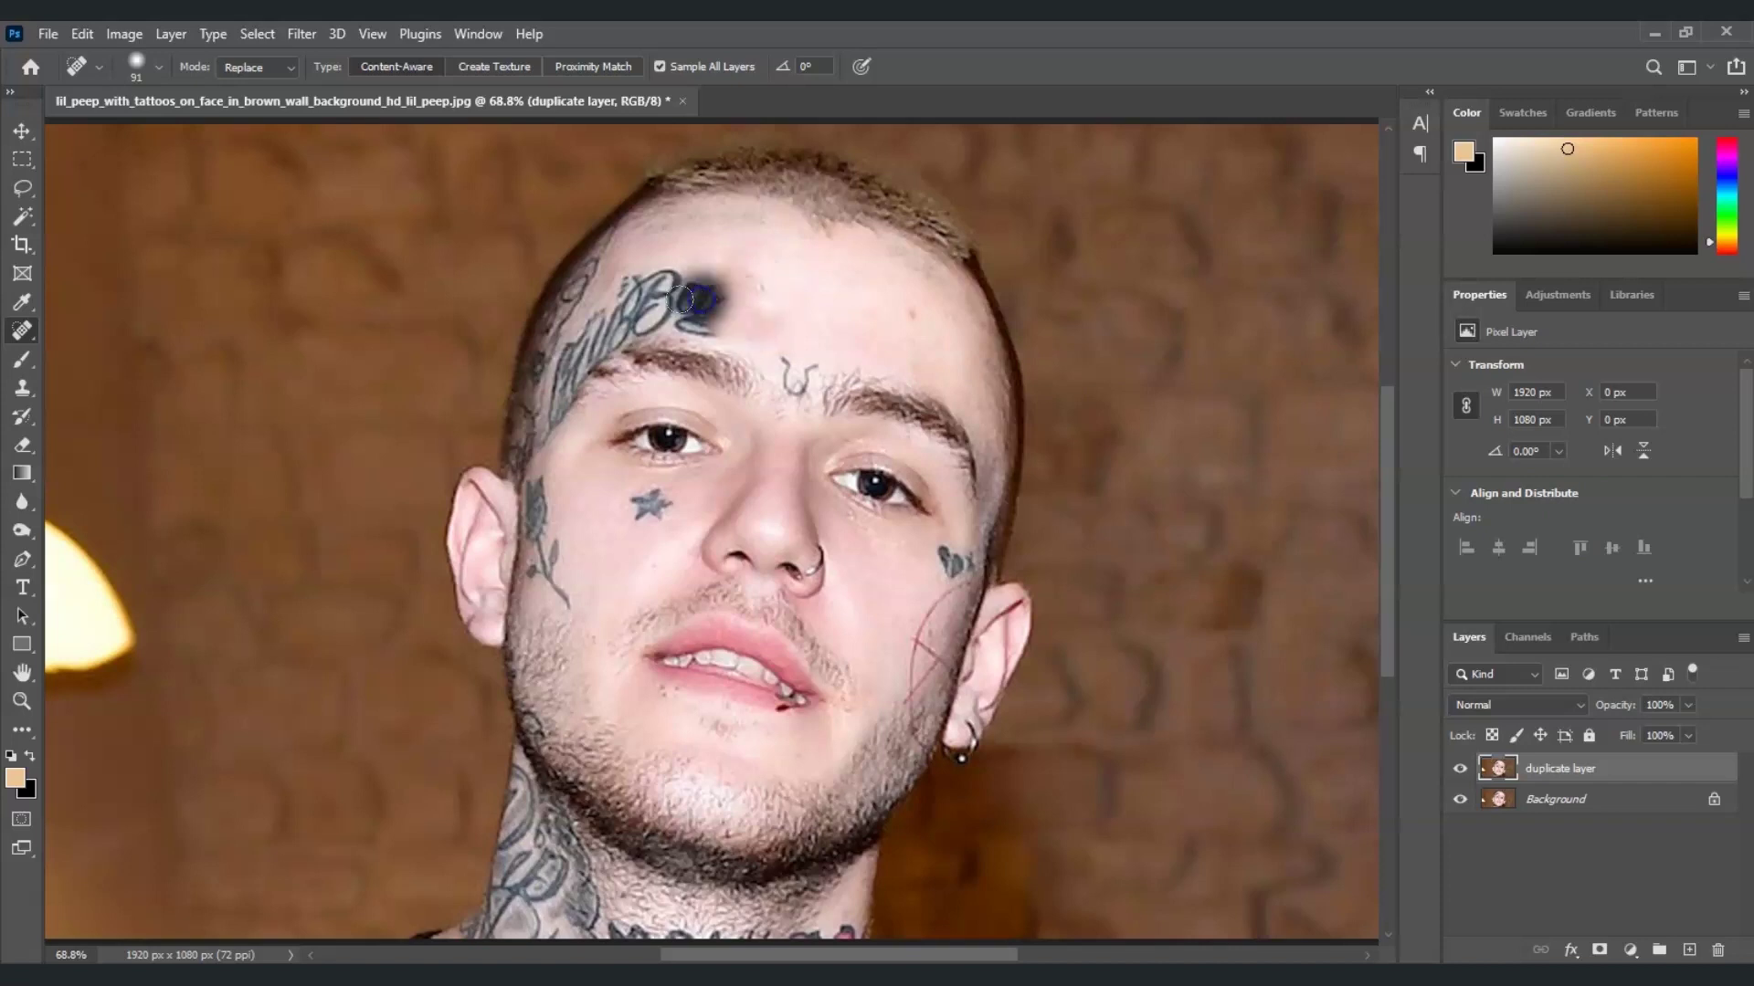
left_click(668, 292)
left_click(709, 309)
left_click(689, 309)
left_click(744, 293)
left_click(648, 287)
mouse_move(647, 286)
left_mouse_down()
mouse_move(635, 312)
mouse_move(626, 293)
mouse_move(610, 311)
left_mouse_up()
Reduce the healing brush to 43 px and paint over the remaining script tattoo above the left eyebrow.
left_click(159, 67)
left_click_drag(103, 126, 79, 130)
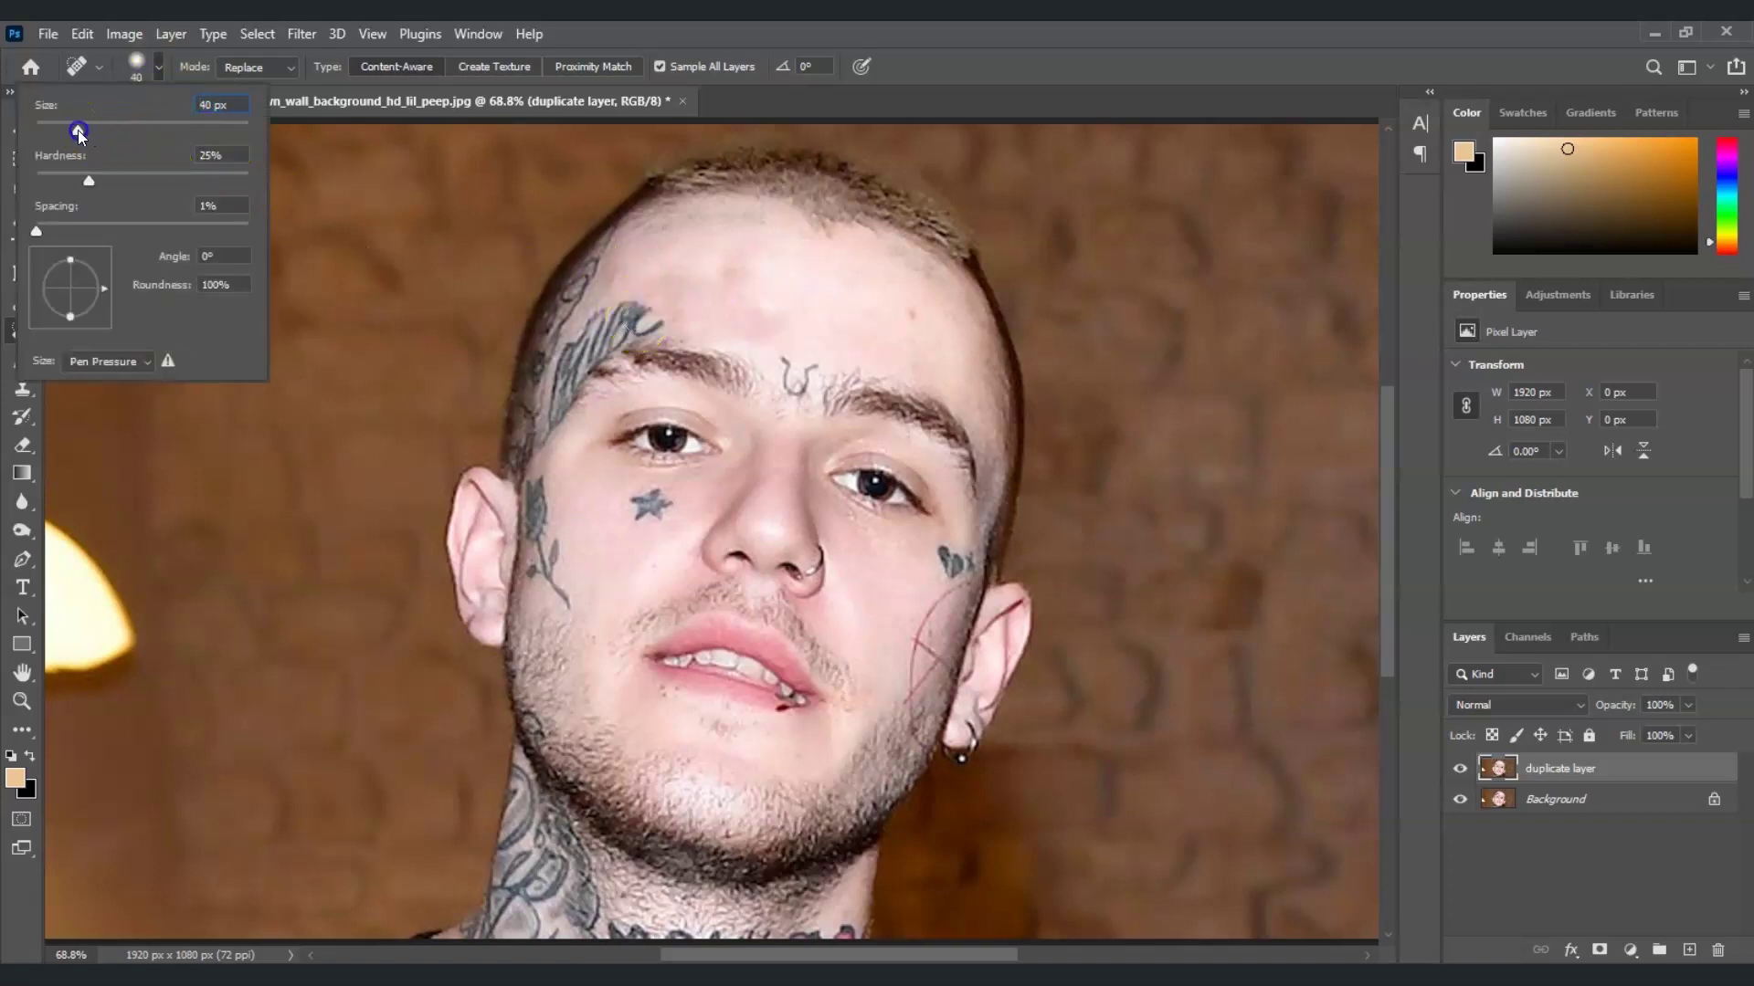
left_click(633, 319)
left_click_drag(634, 319, 618, 320)
mouse_move(655, 315)
left_mouse_down()
mouse_move(583, 351)
mouse_move(566, 393)
mouse_move(580, 351)
mouse_move(616, 332)
mouse_move(579, 347)
mouse_move(615, 353)
left_mouse_up()
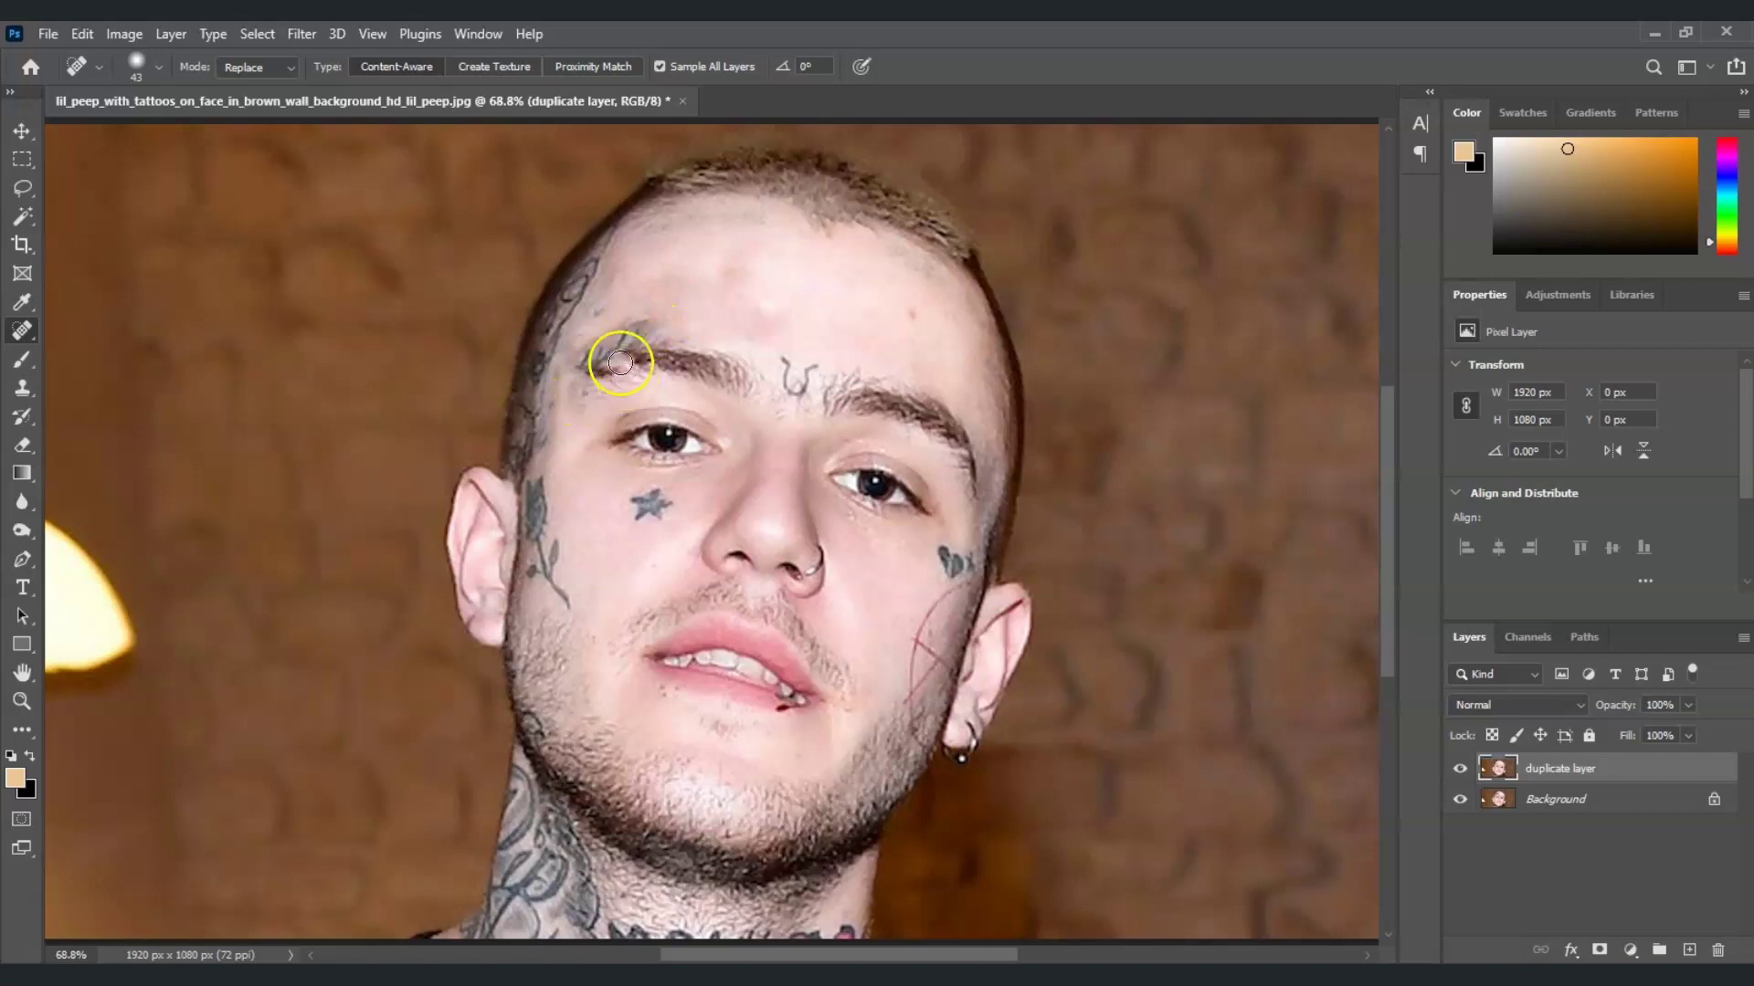
Clean up the leftover script marks around the left eyebrow with a 16 px healing brush.
left_click(160, 67)
left_click_drag(84, 128, 52, 129)
mouse_move(641, 322)
left_mouse_down()
mouse_move(573, 366)
mouse_move(649, 330)
mouse_move(584, 365)
mouse_move(607, 338)
mouse_move(638, 337)
mouse_move(584, 353)
mouse_move(605, 334)
mouse_move(662, 335)
mouse_move(629, 324)
mouse_move(579, 388)
left_mouse_up()
left_click(588, 359)
left_click(645, 326)
left_click(606, 339)
left_click(597, 320)
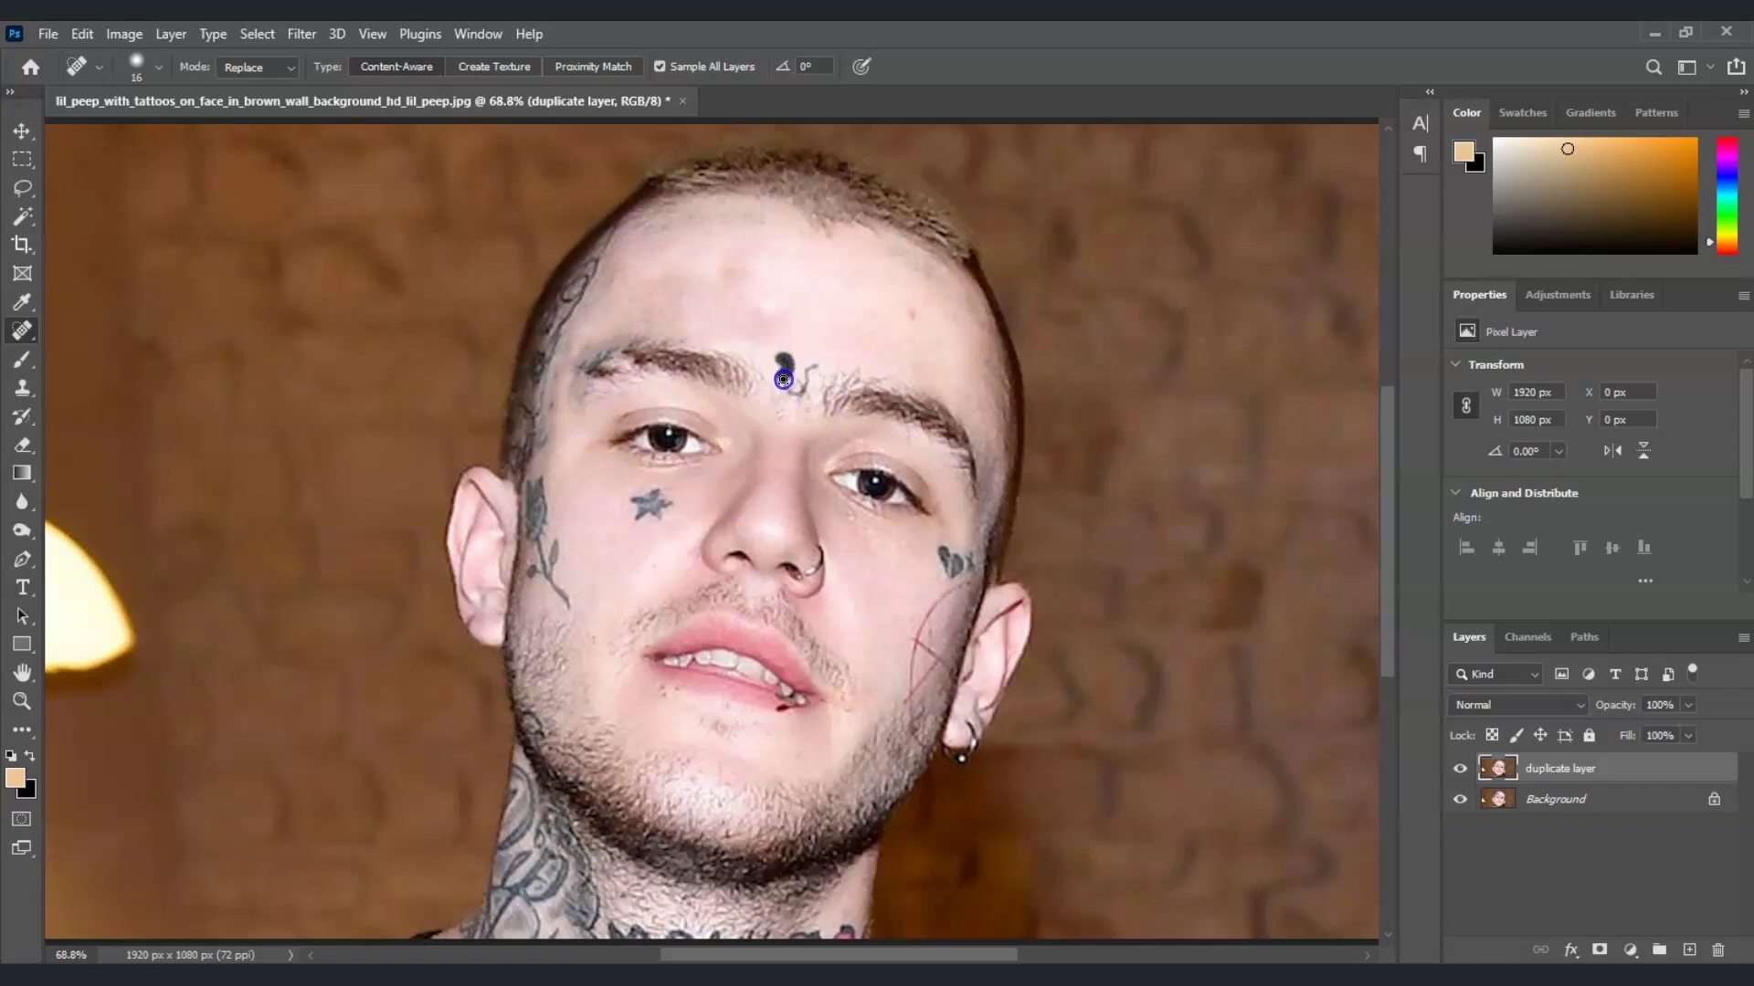
Remove the small tattoo between the eyebrows, finishing its remnants with an 8 px healing brush.
left_click_drag(787, 383, 793, 381)
left_click(158, 67)
left_click_drag(52, 131, 48, 134)
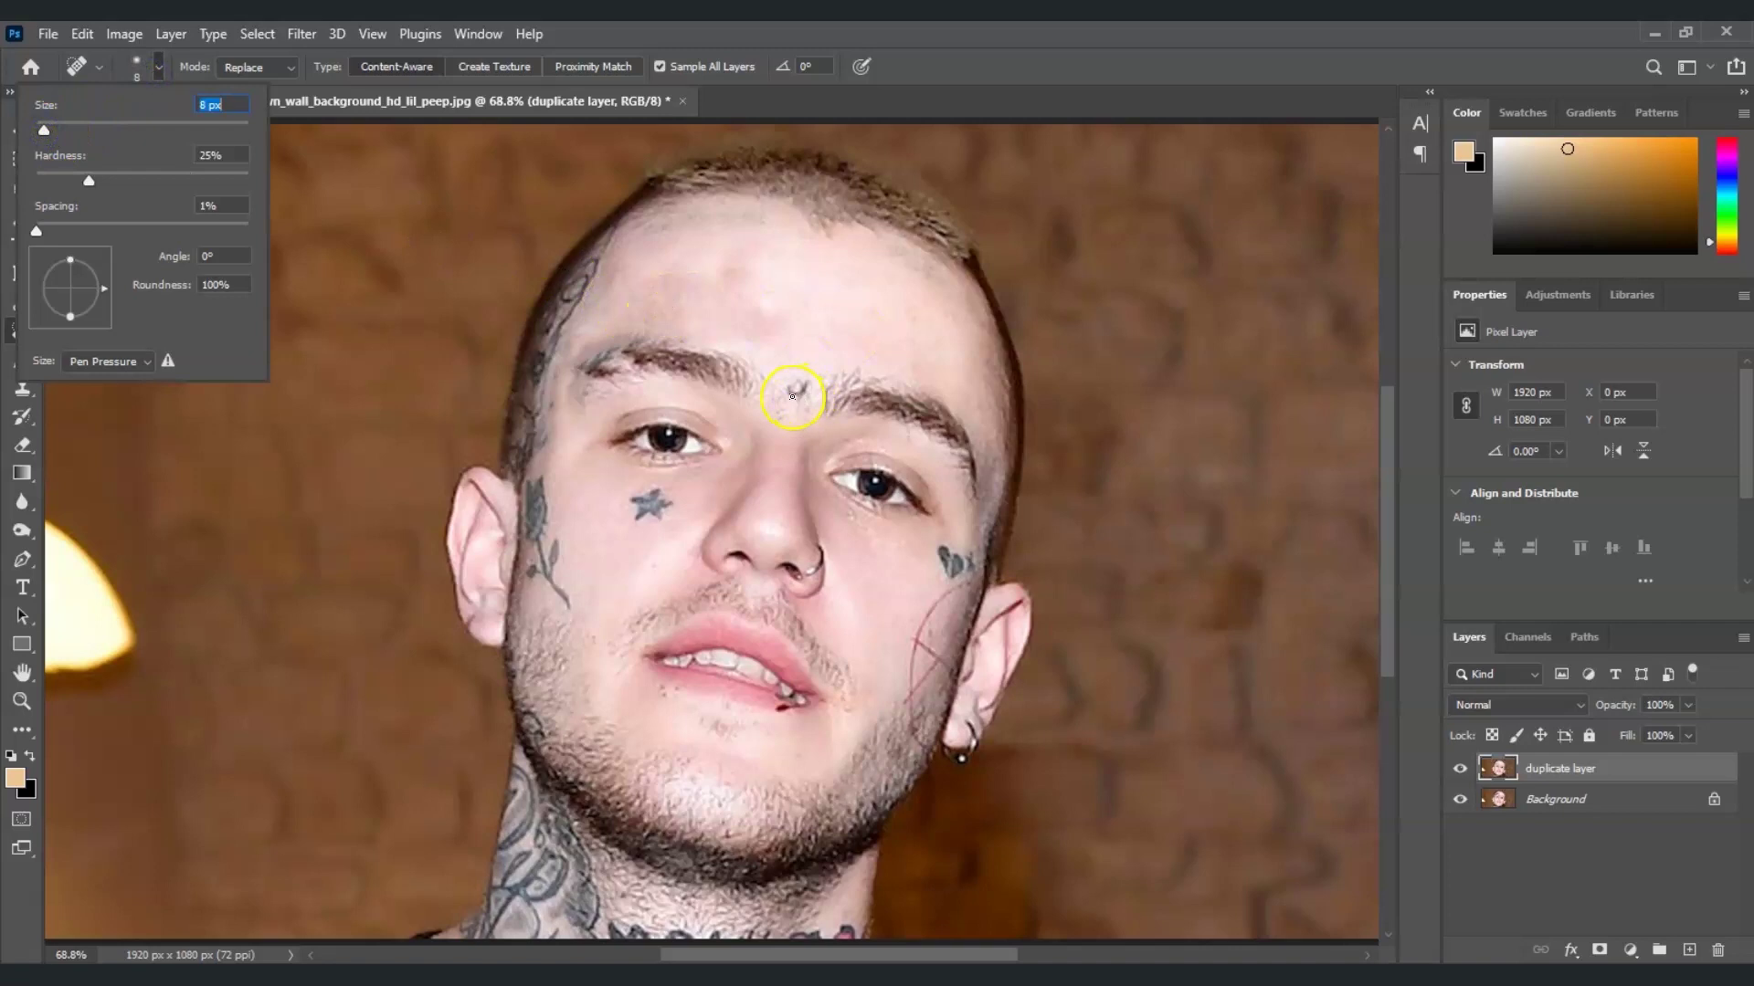
left_click(793, 395)
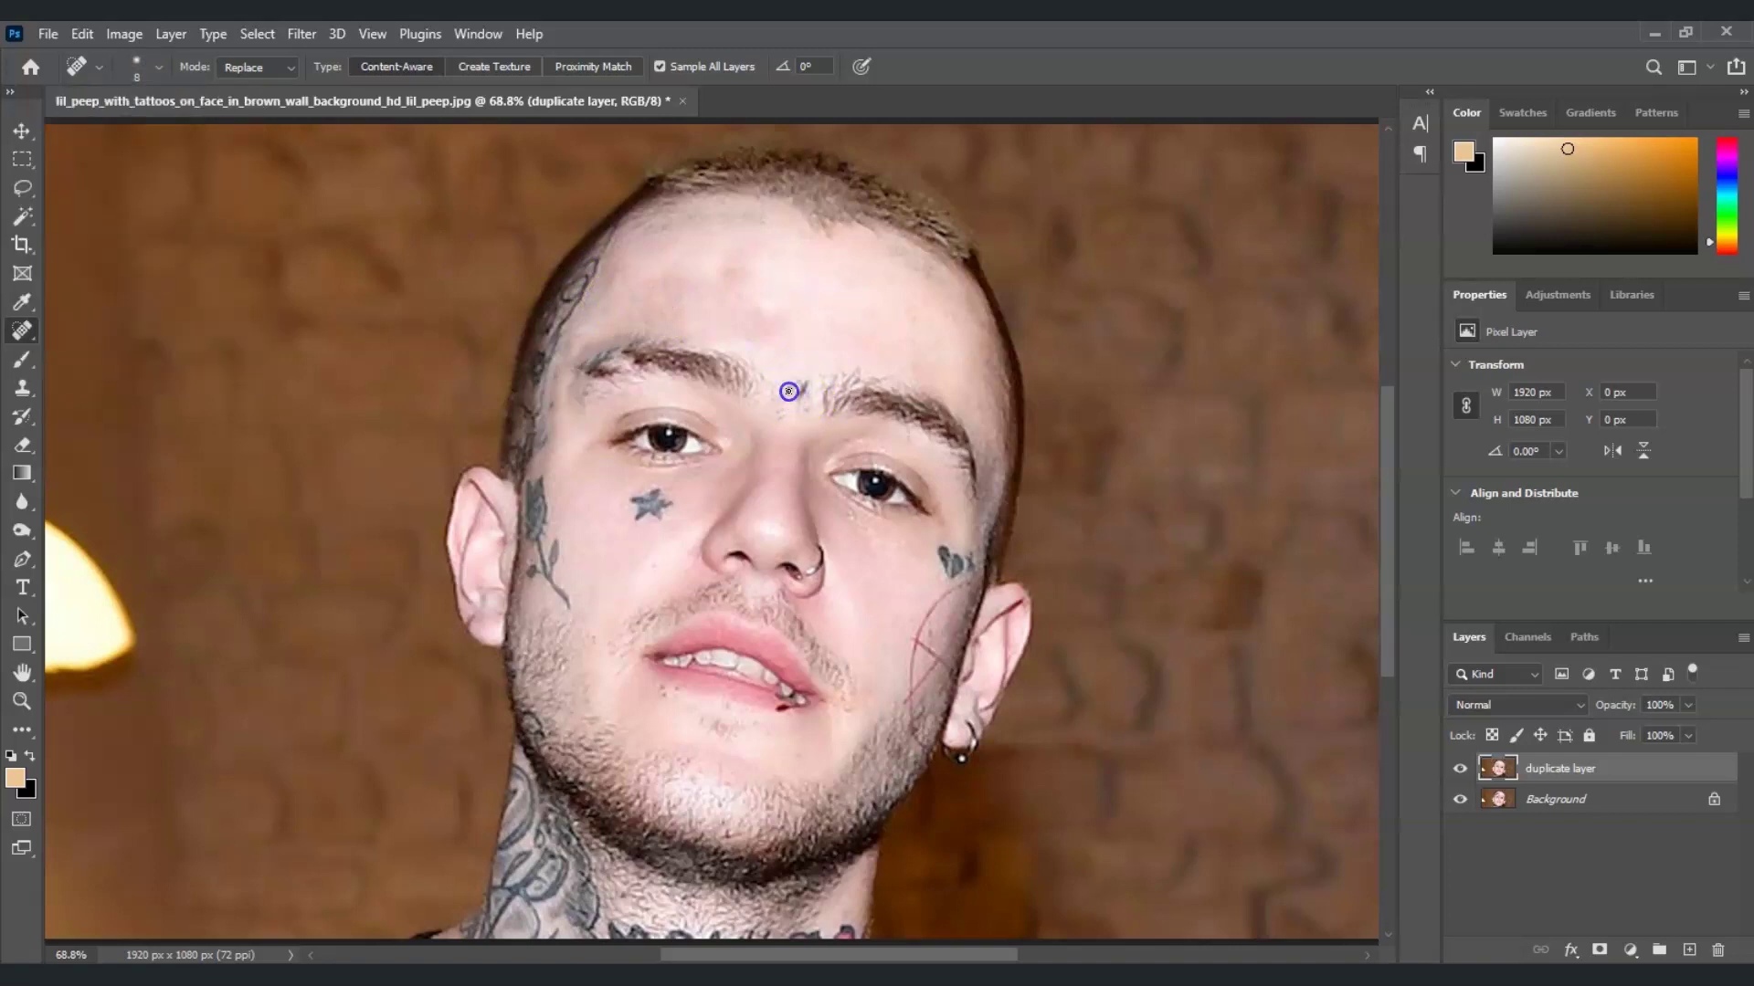
left_click_drag(807, 389, 803, 393)
Remove the star tattoo under the left eye with an 82 px healing brush.
left_click(157, 67)
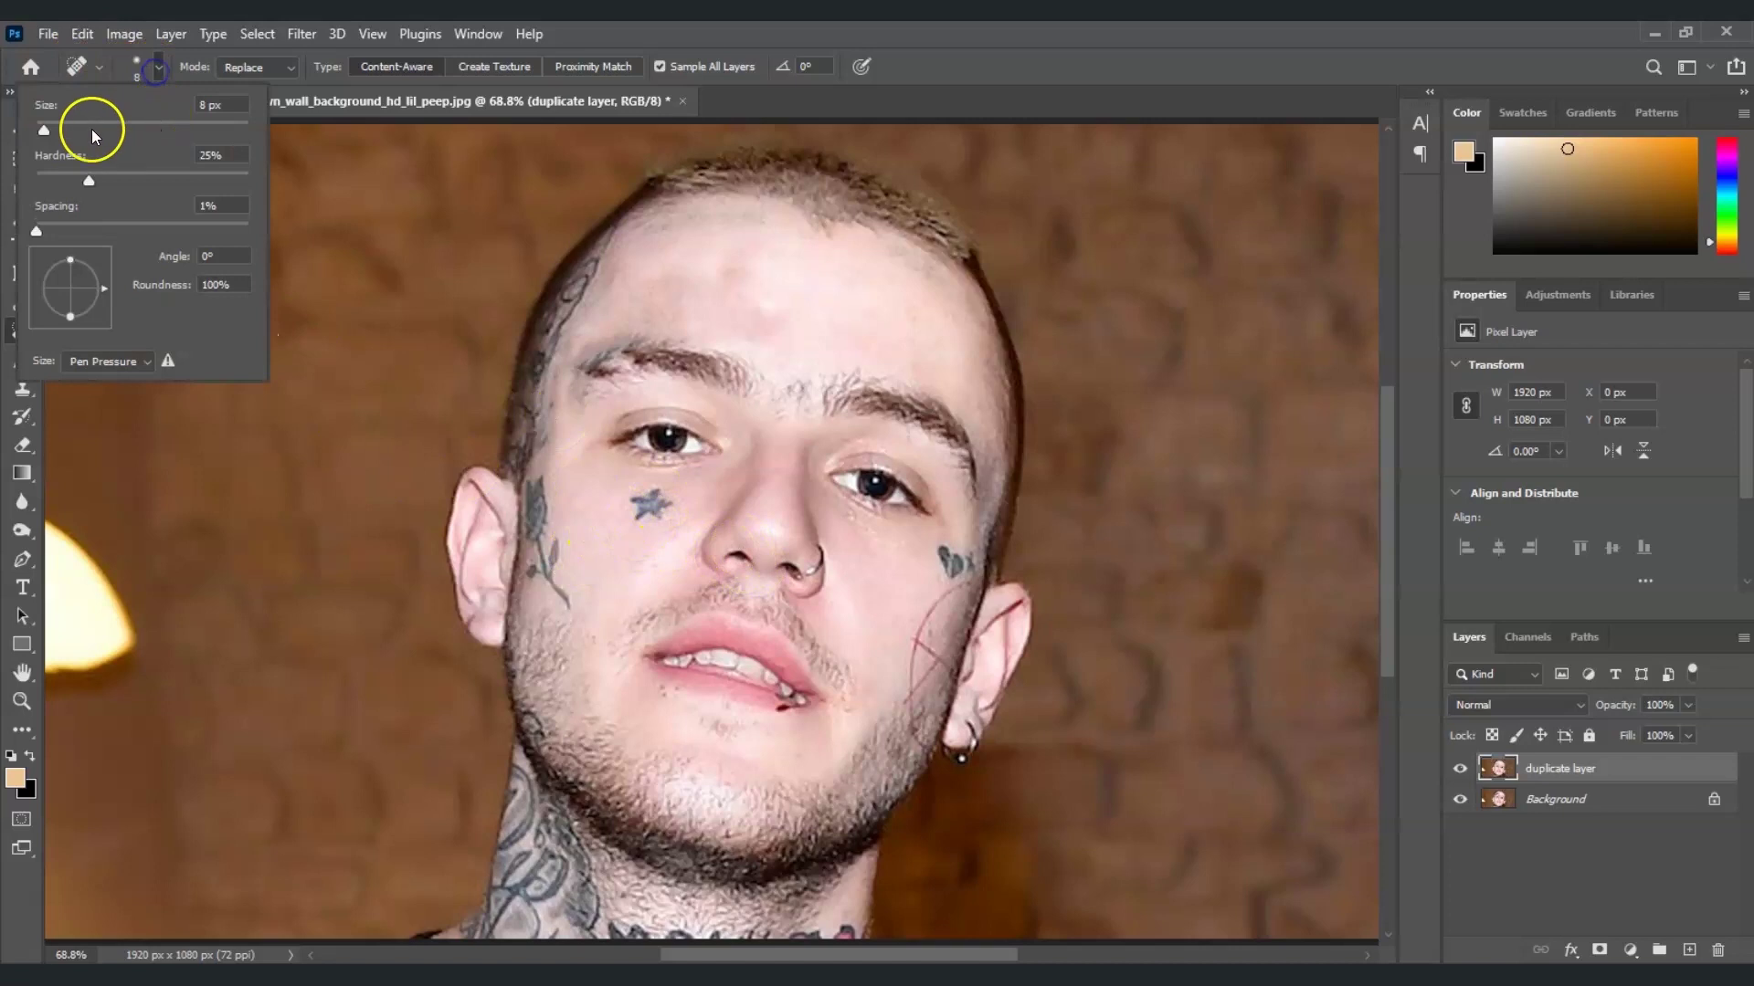
left_click_drag(58, 131, 122, 129)
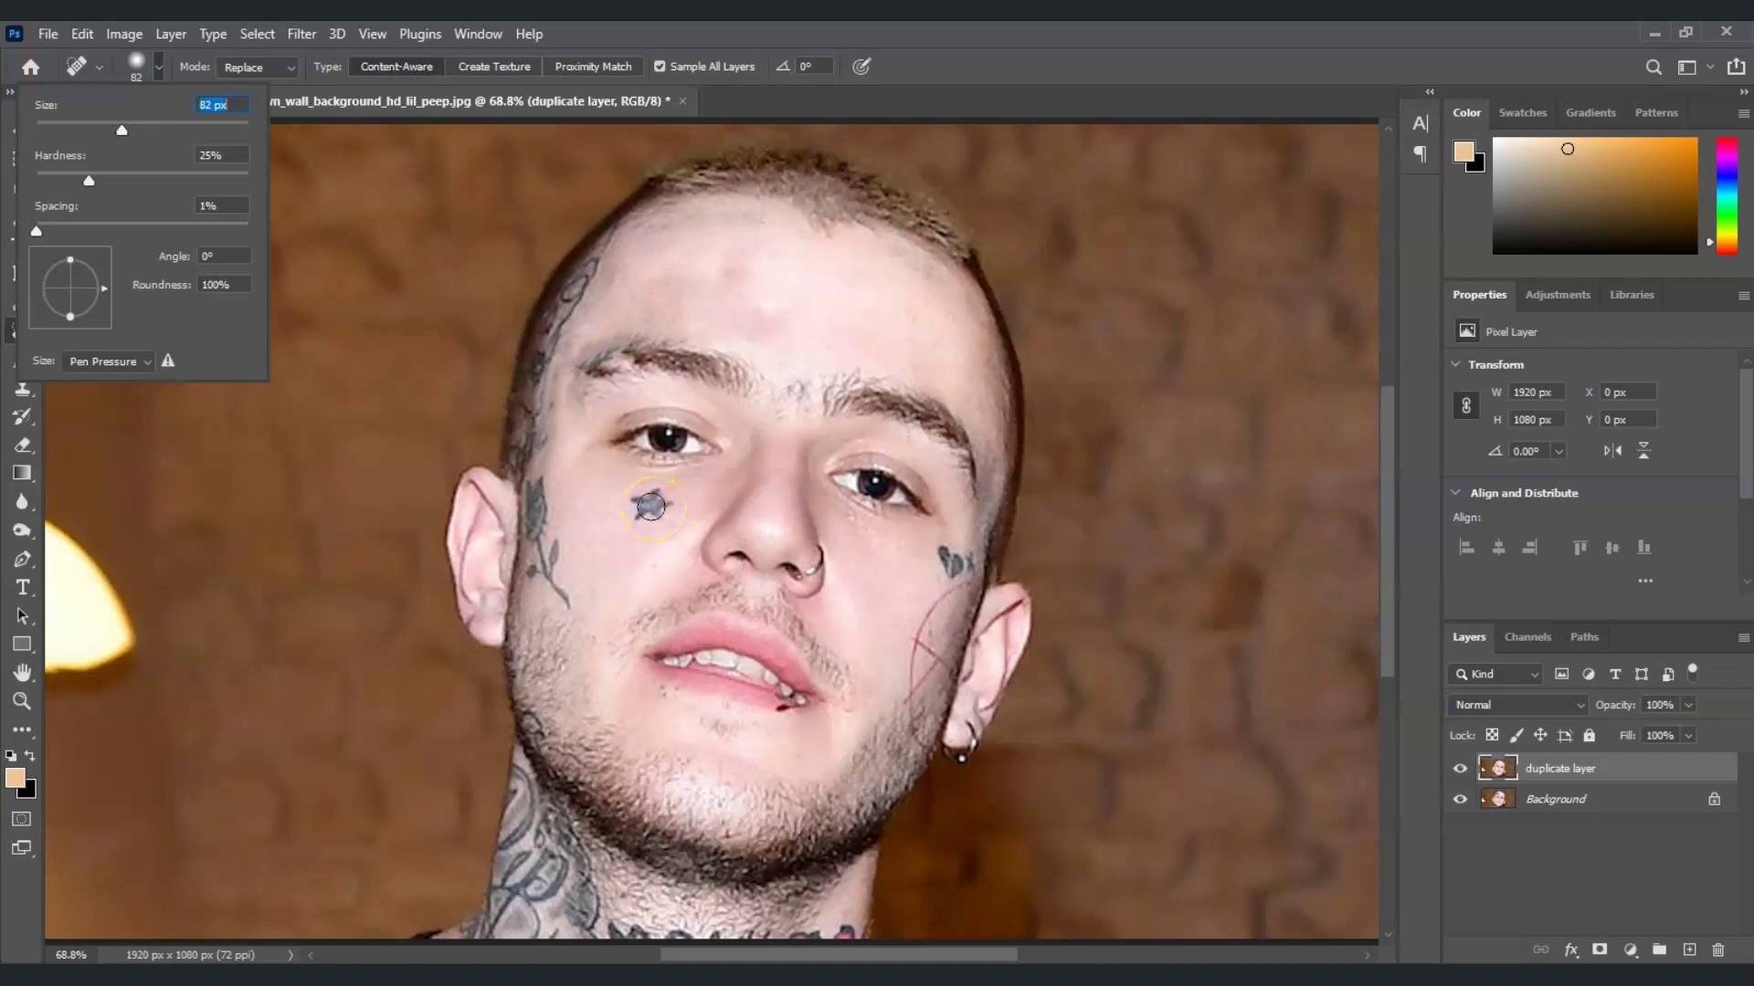
left_click_drag(652, 505, 648, 508)
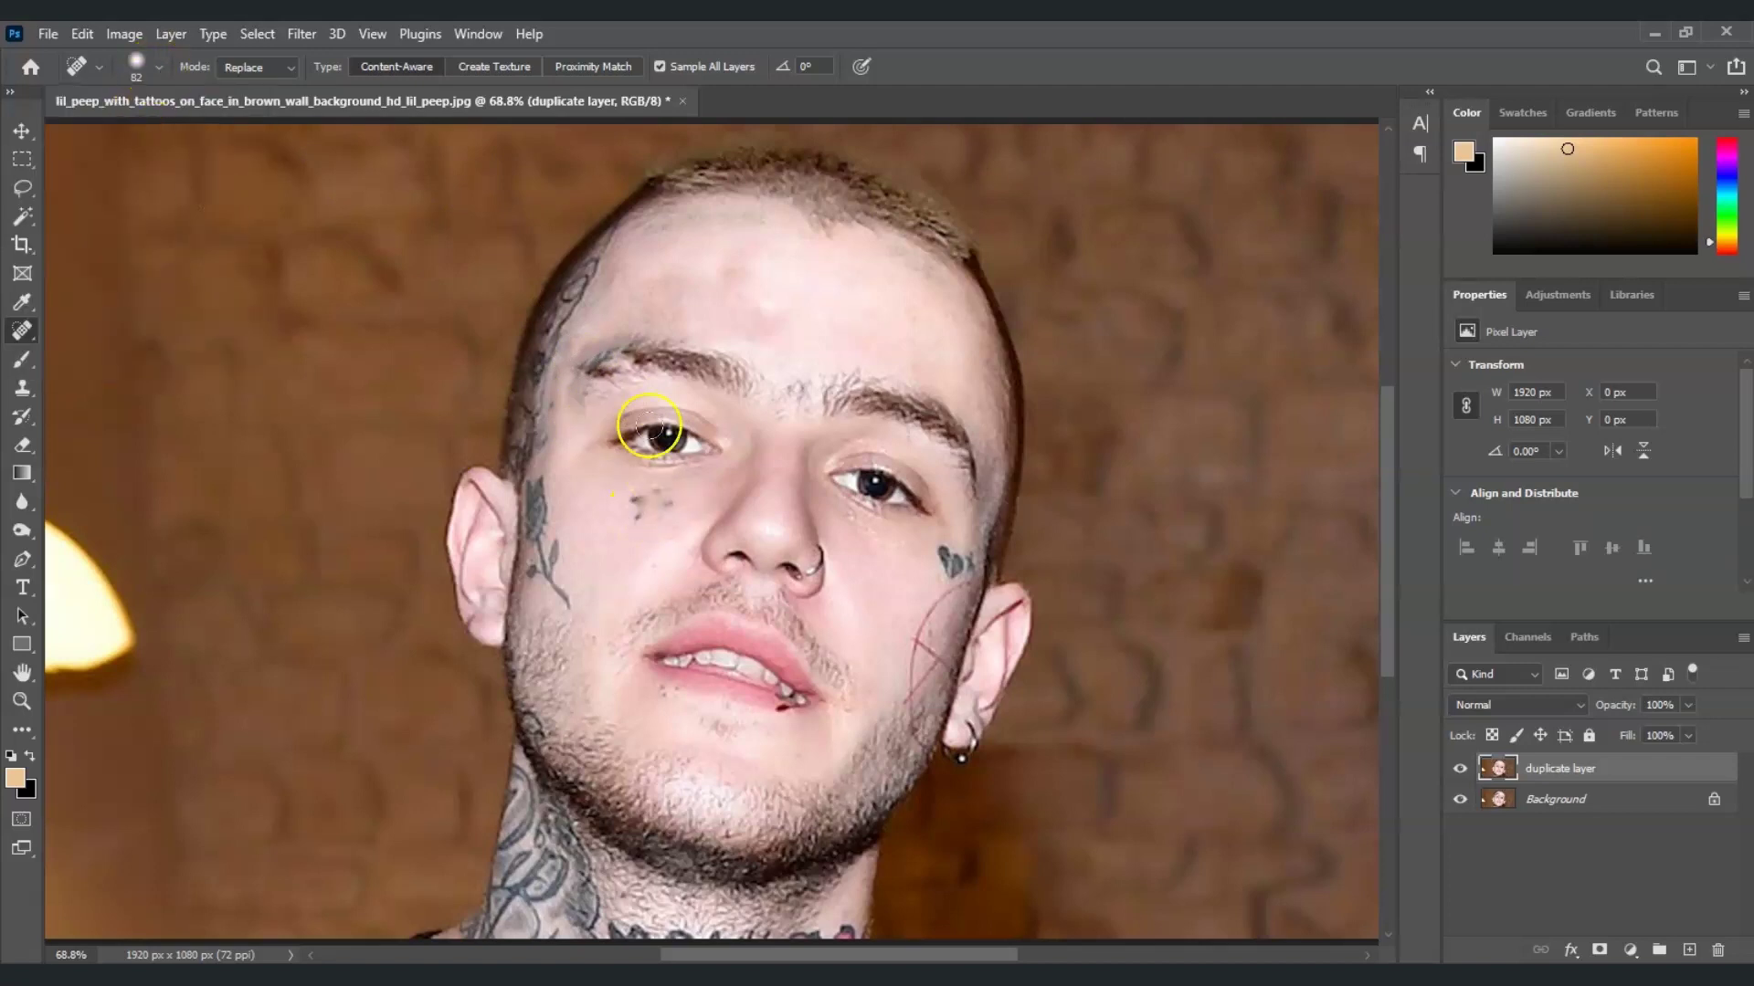
Heal the heart tattoo and the red line tattoo on the right cheek, using a smaller brush for the lines.
left_click_drag(950, 562, 944, 611)
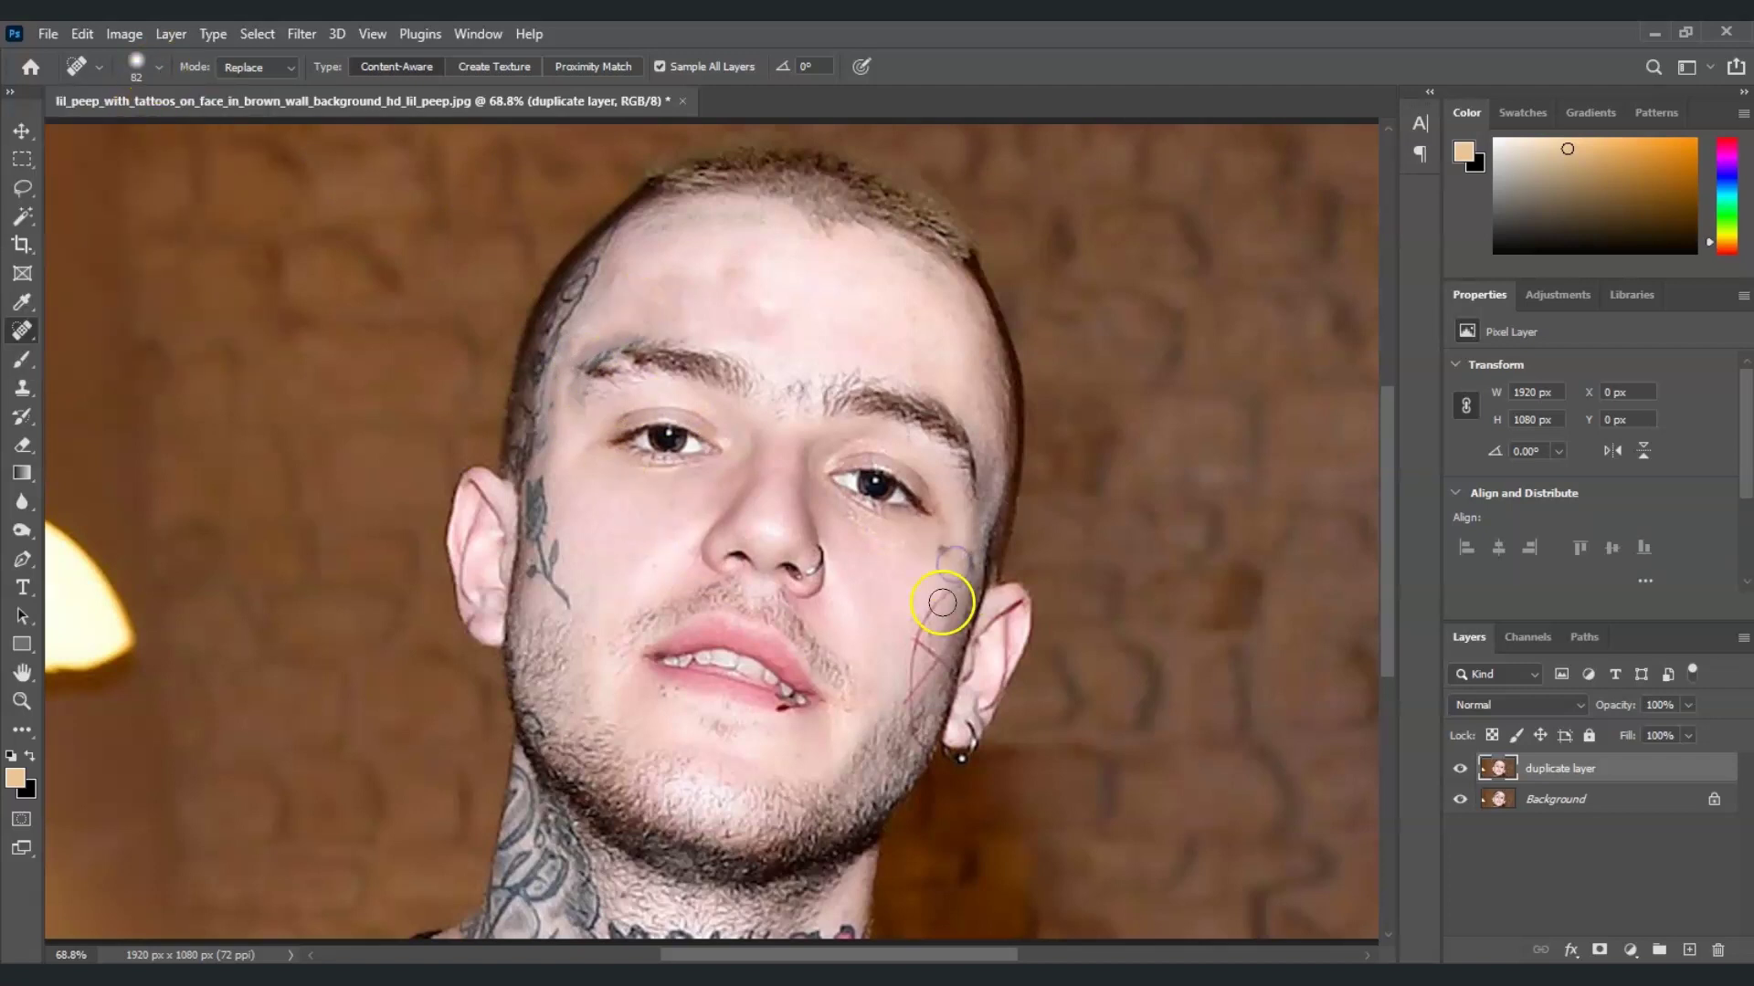
left_click(157, 68)
left_click_drag(122, 130, 46, 130)
left_click_drag(957, 589, 914, 661)
Remove the flower tattoo beside the left ear, healing the stem with a small brush and the bloom with a 48 px one.
left_click_drag(568, 606, 551, 576)
mouse_move(549, 570)
left_mouse_down()
mouse_move(557, 546)
mouse_move(538, 572)
left_mouse_up()
left_click_drag(534, 576, 533, 577)
left_click(550, 545)
left_click(158, 67)
left_click_drag(48, 129, 83, 129)
left_click_drag(539, 482, 535, 535)
left_click(534, 507)
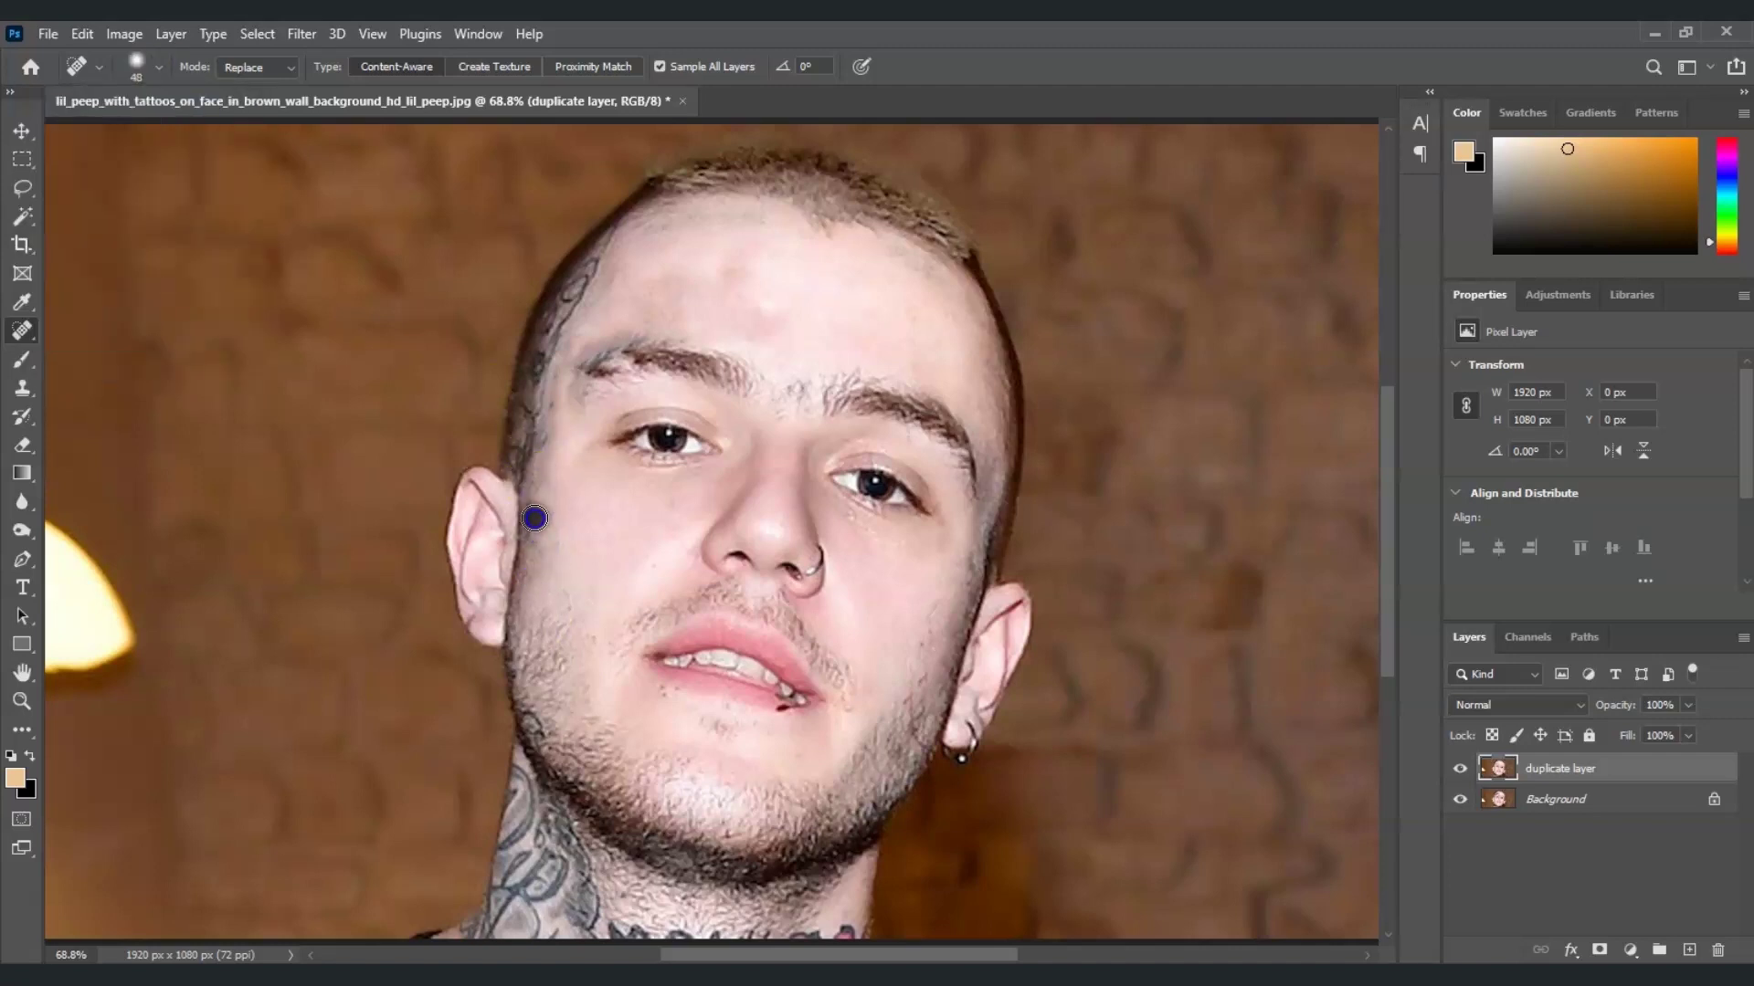
Heal the discoloured patch on the forehead and touch up the marks around the left eyebrow with a smaller brush.
left_click(721, 270)
left_click(158, 68)
left_click_drag(83, 128, 61, 129)
left_click_drag(581, 361, 606, 339)
left_click(624, 338)
left_click(575, 359)
left_click(572, 402)
left_click(589, 351)
Heal the last traces of the line tattoo on the right cheek, finishing with a 6 px brush.
left_click(921, 666)
left_click(159, 66)
left_click_drag(59, 129, 43, 130)
mouse_move(928, 626)
left_mouse_down()
mouse_move(898, 691)
mouse_move(921, 745)
mouse_move(934, 645)
left_mouse_up()
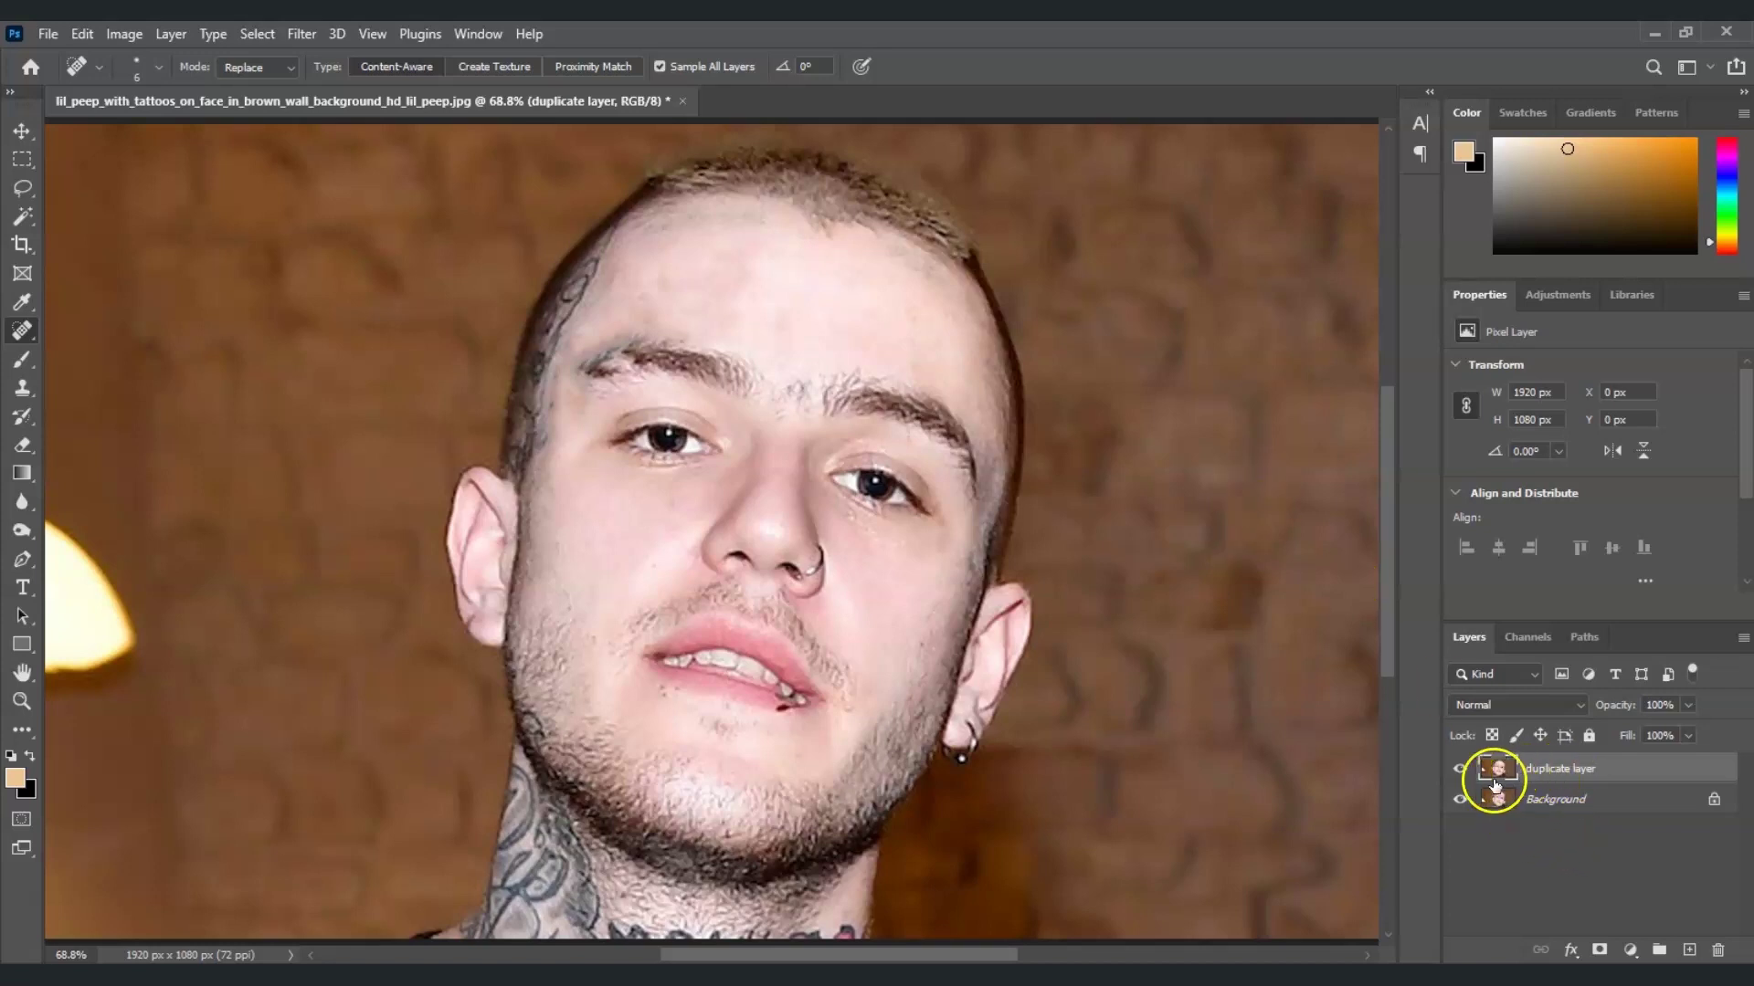
Hide and show the duplicate layer to compare the retouched face with the original.
left_click(1462, 770)
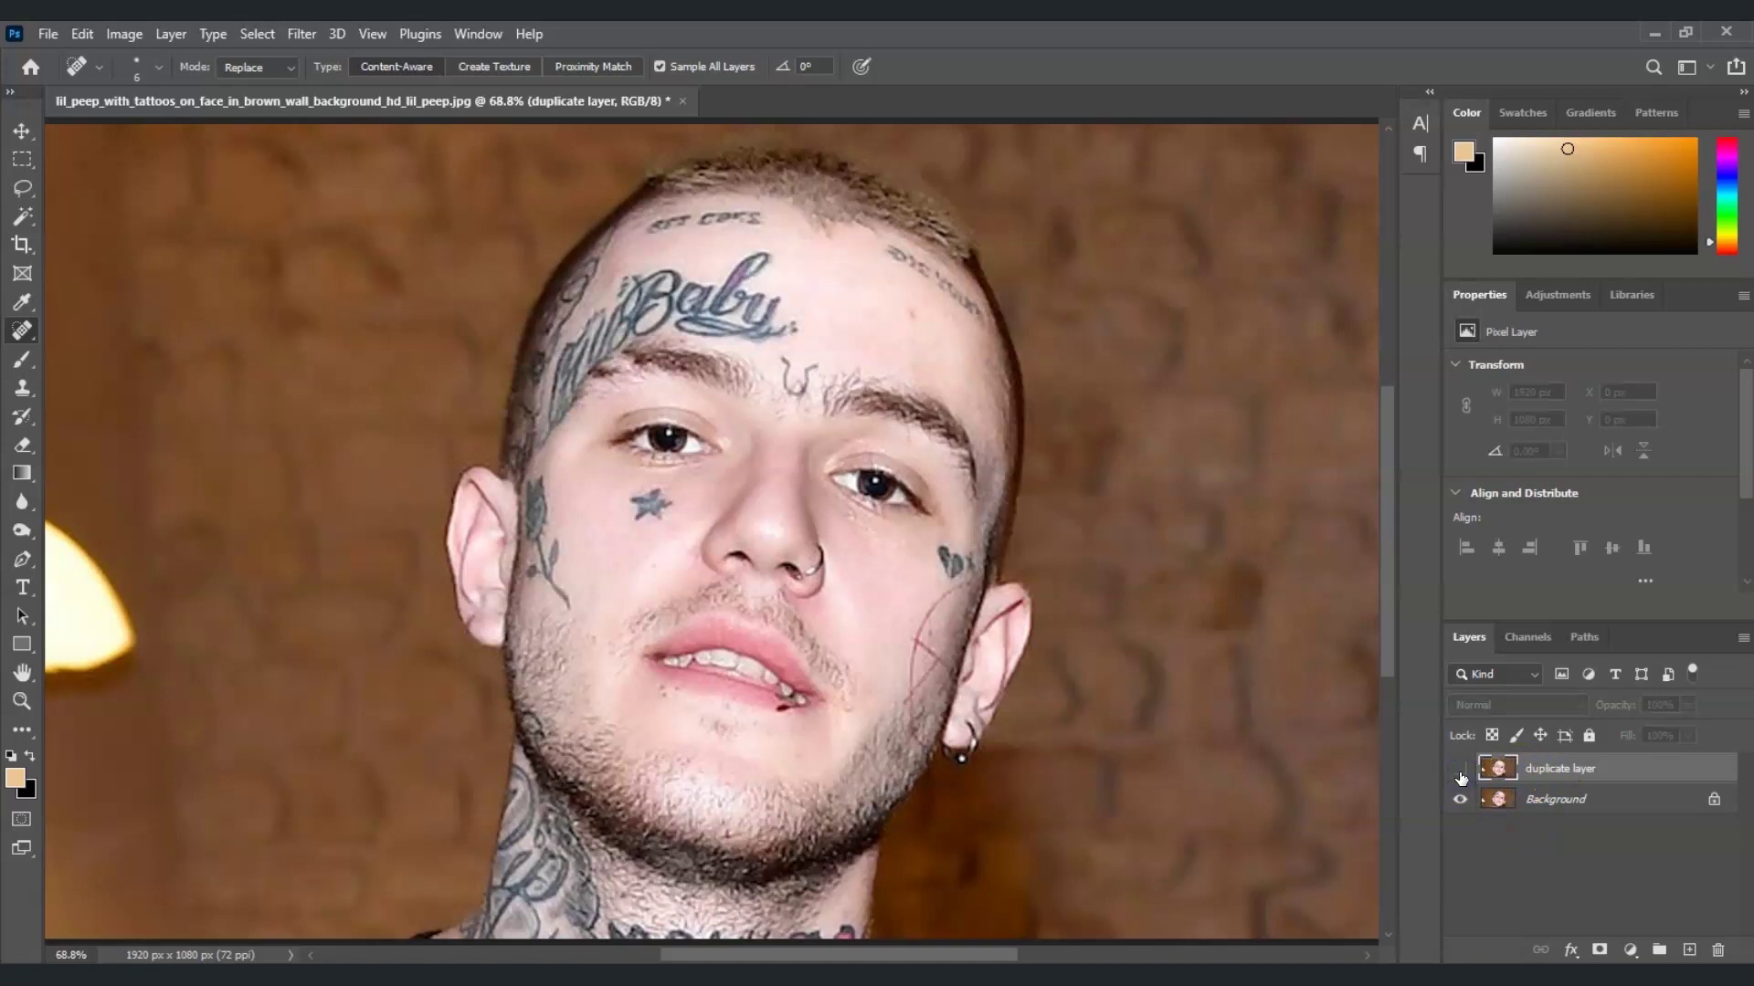
left_click(1460, 772)
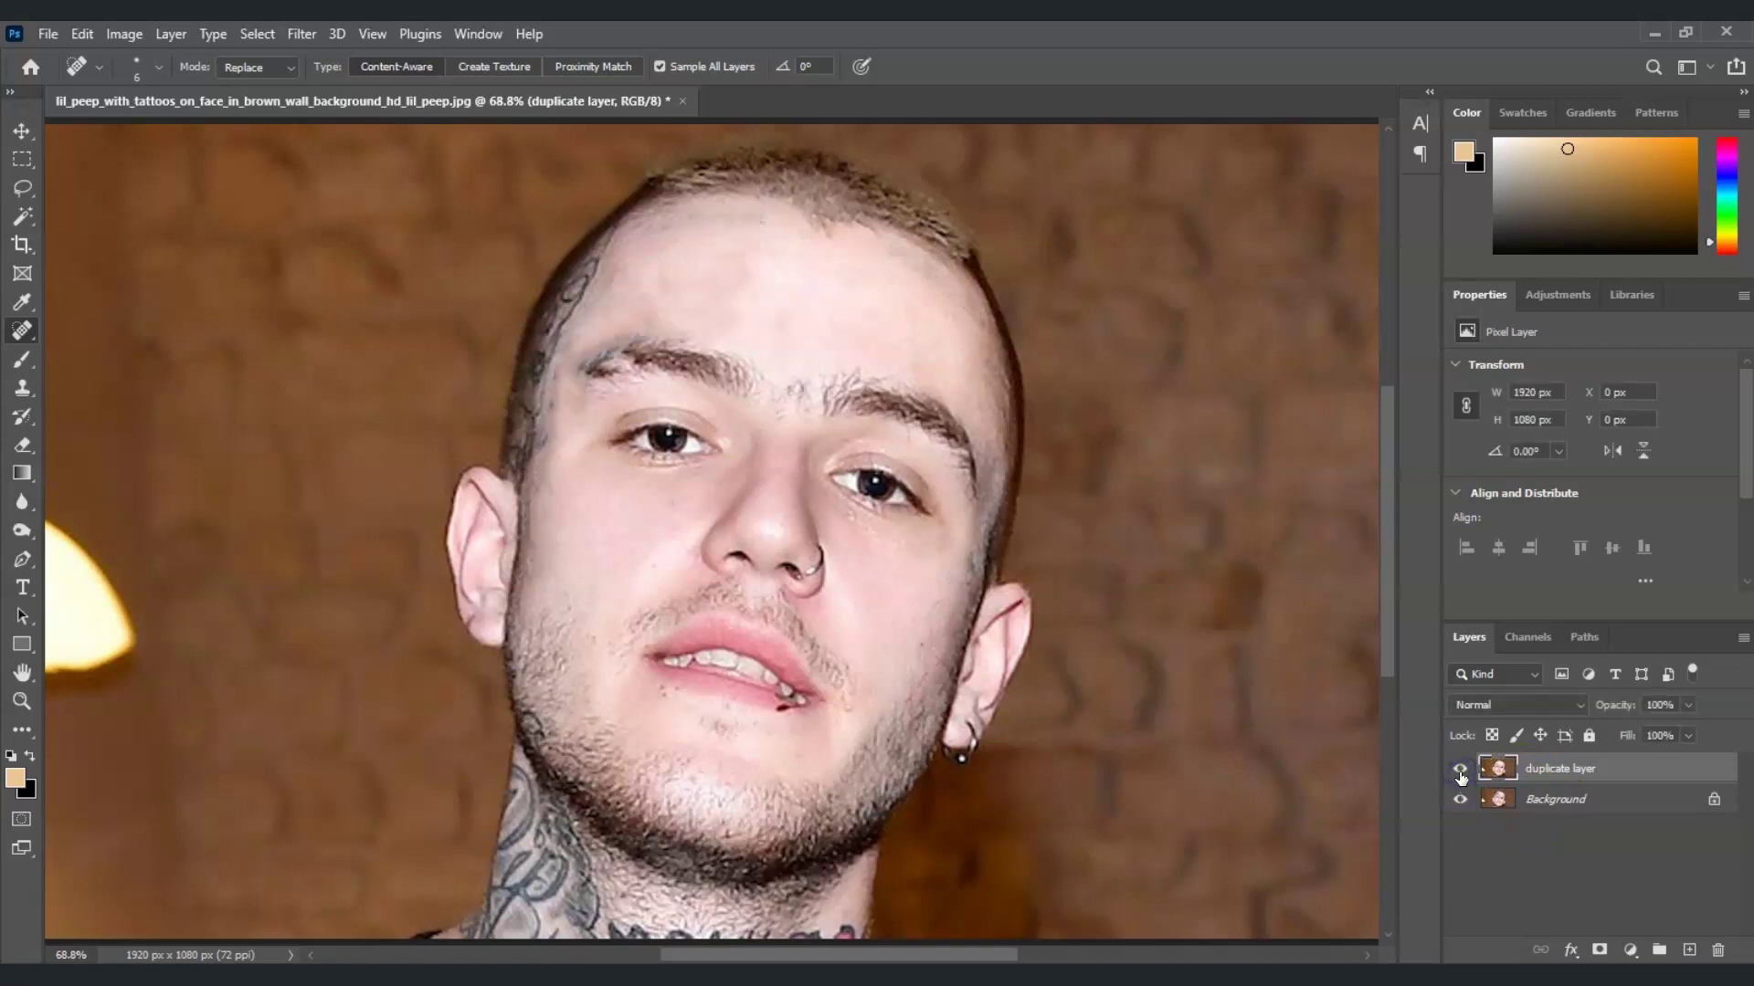